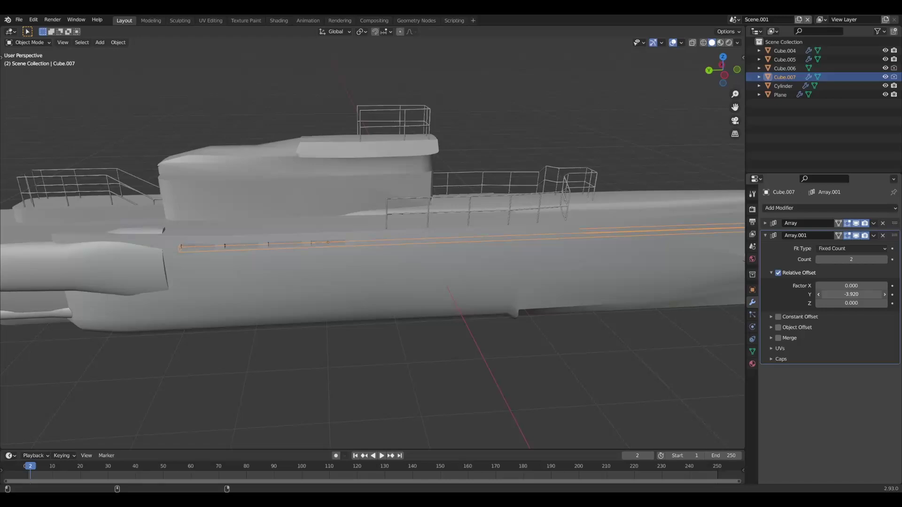
# Drag the Array.001 Y offset so the arrayed copy sits closer.
pyautogui.moveTo(851, 294); pyautogui.dragTo(874, 294)
pyautogui.moveTo(314, 281); pyautogui.dragTo(524, 235, button='middle')
pyautogui.scroll(-3, 525, 235)
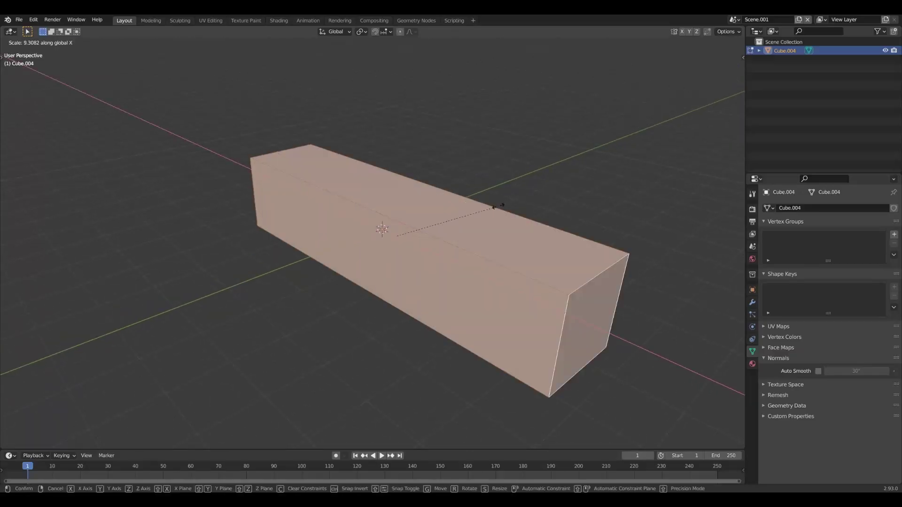
# Mirror the box across X with a Mirror modifier and view the hull side-on orthographically.
pyautogui.click(780, 208)
pyautogui.click(740, 308)
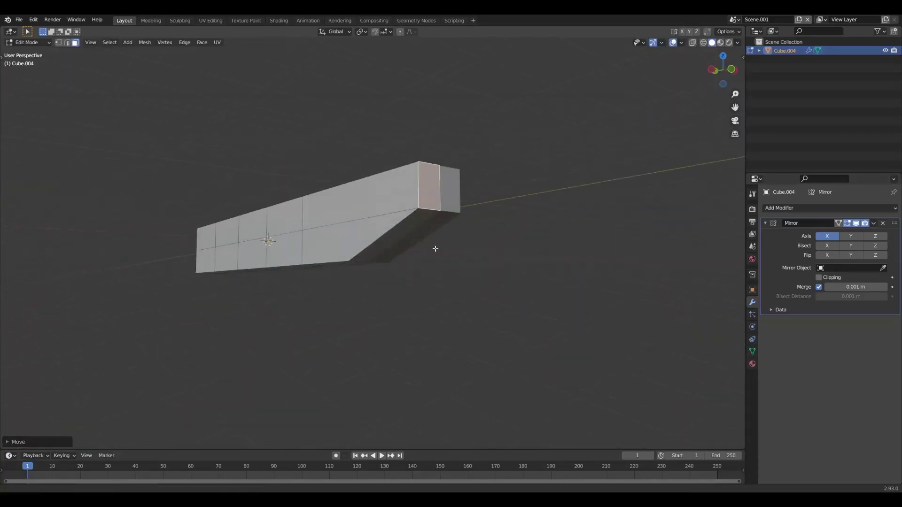
pyautogui.moveTo(435, 249); pyautogui.dragTo(326, 262, button='middle')
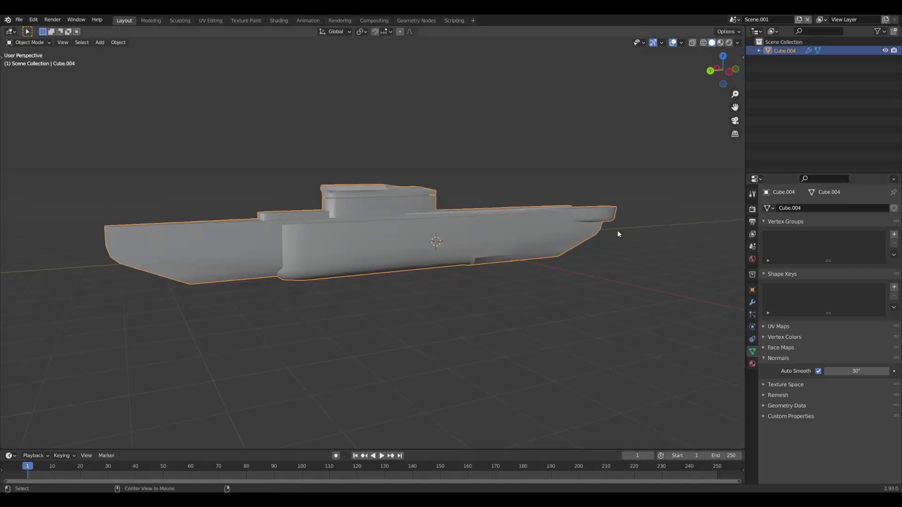
pyautogui.press('KP_3')
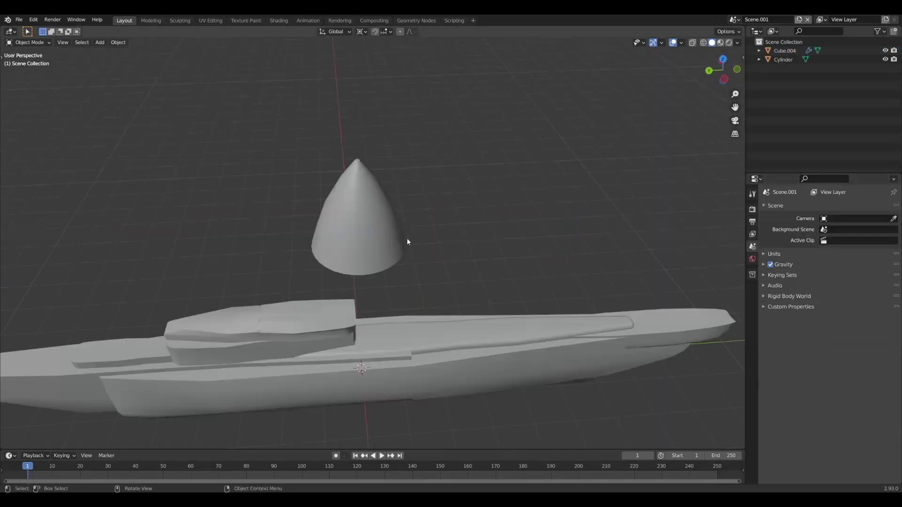
# Add a blade plane, rotate it around X and move it along Z beside the cone hub.
pyautogui.hotkey('shift', 'a')
pyautogui.press('Escape')
pyautogui.hotkey('shift', 'a')
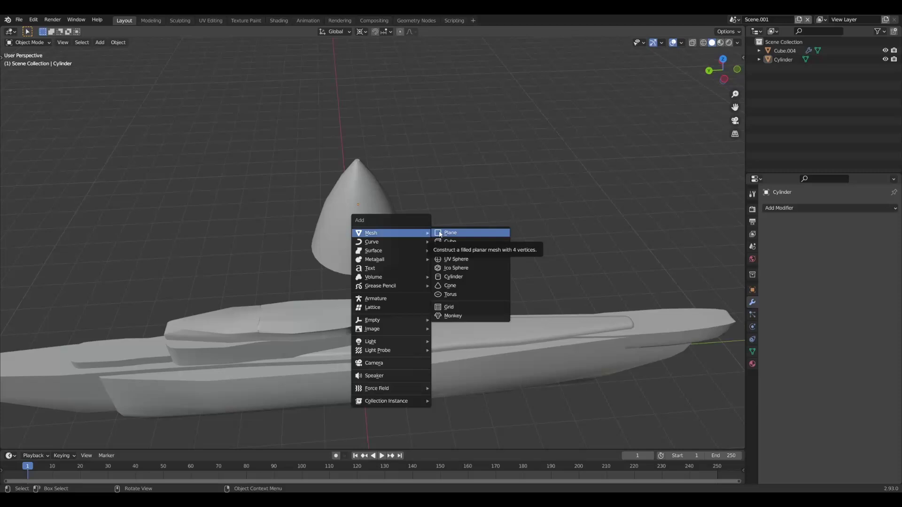
pyautogui.click(462, 233)
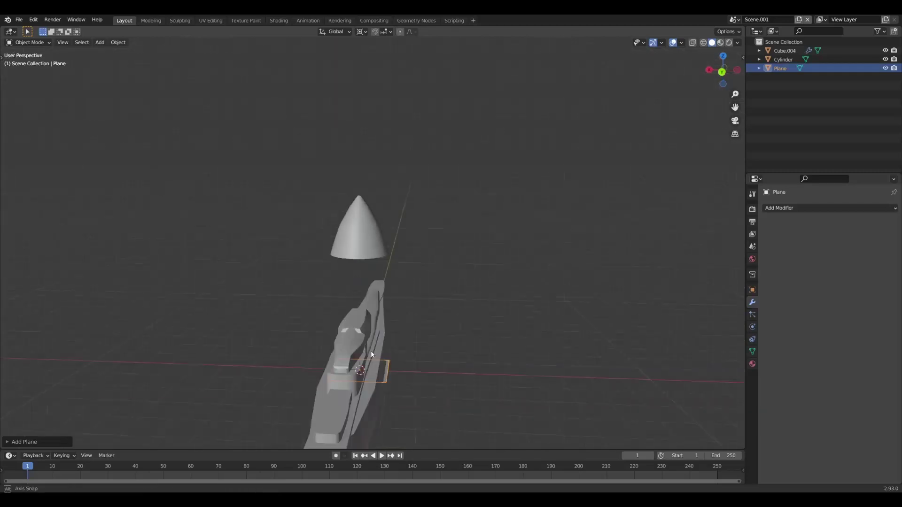
pyautogui.press('r')
pyautogui.press('x')
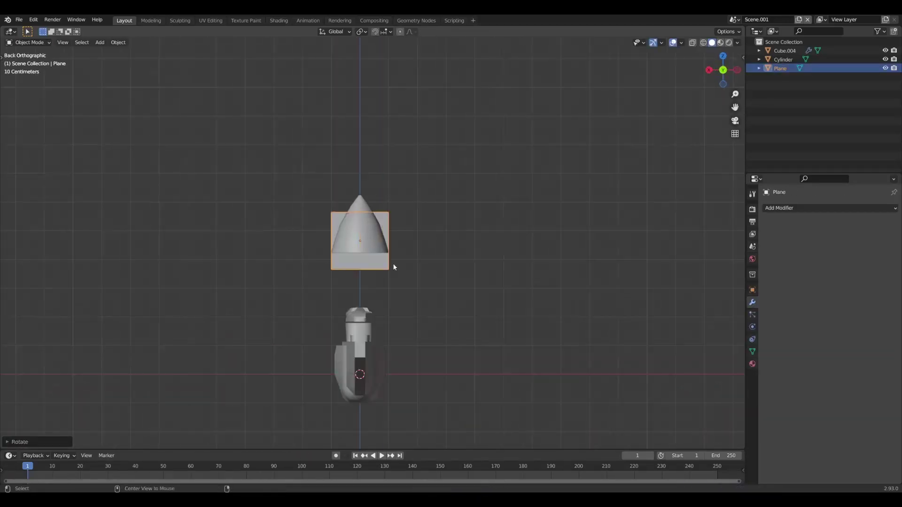
pyautogui.scroll(4, 393, 263)
pyautogui.press('g')
pyautogui.press('z')
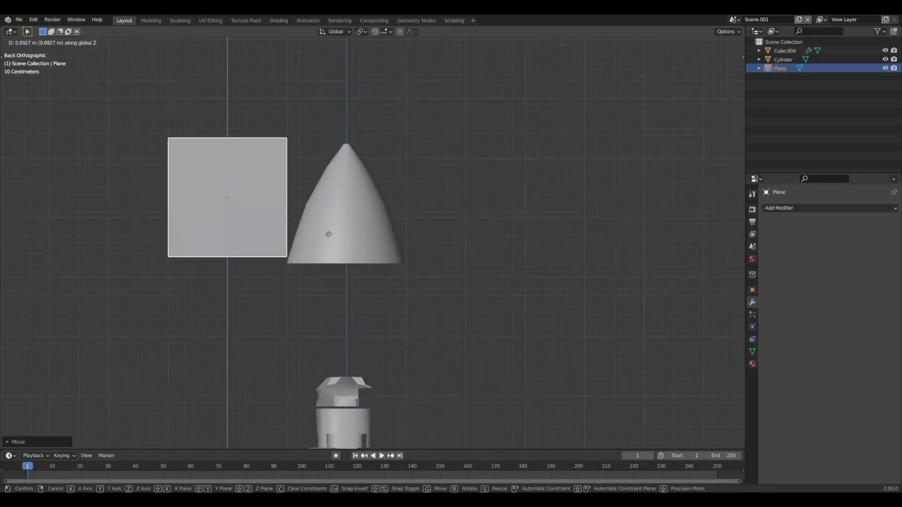
pyautogui.click(341, 222)
# Snap the 3D cursor to the cone's centre, set the plane's origin there, and delete the extra object.
pyautogui.press('Tab')
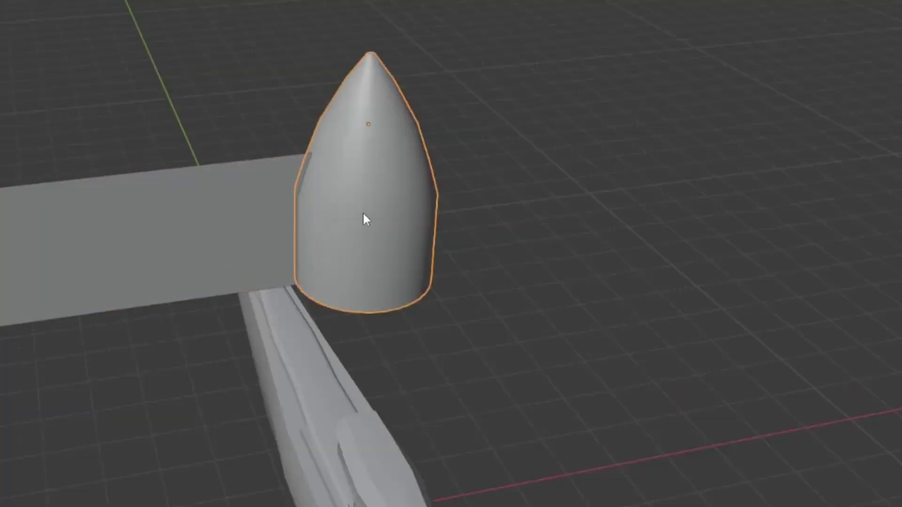
pyautogui.hotkey('shift', 's')
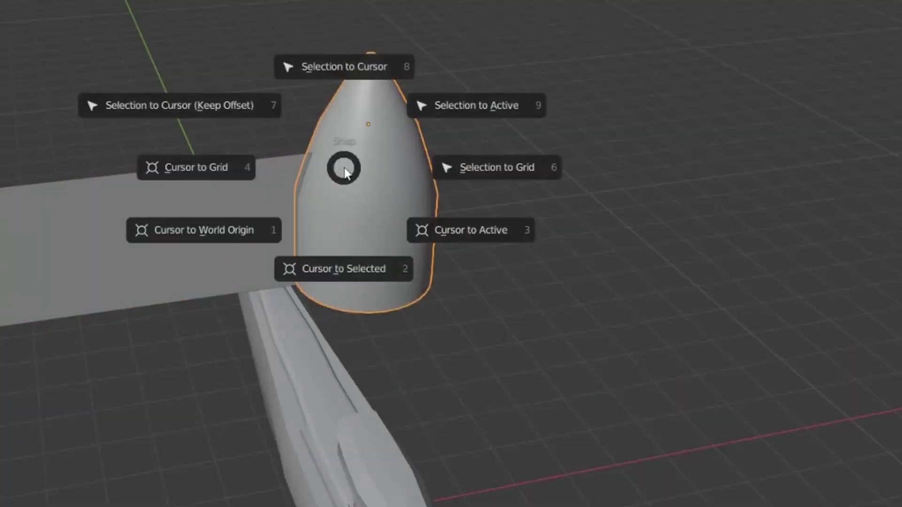
pyautogui.click(350, 247)
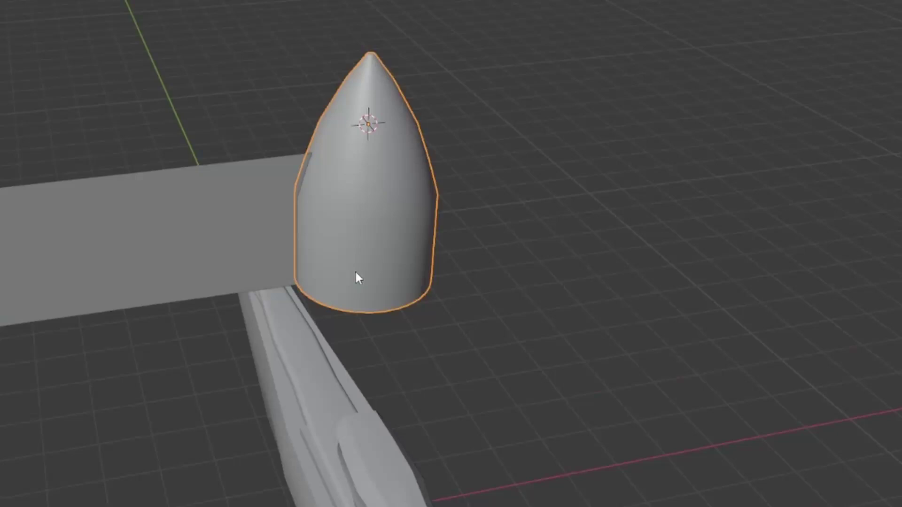
pyautogui.click(141, 202)
pyautogui.click(118, 43)
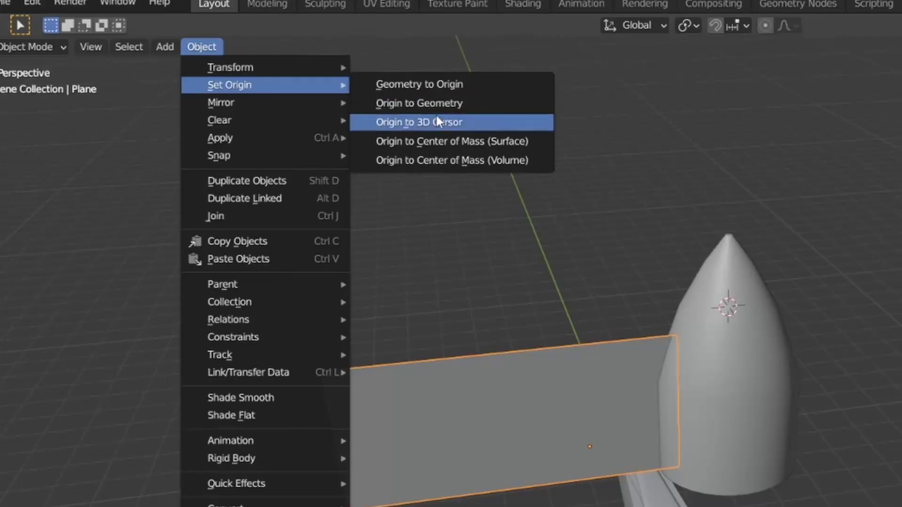
pyautogui.click(235, 79)
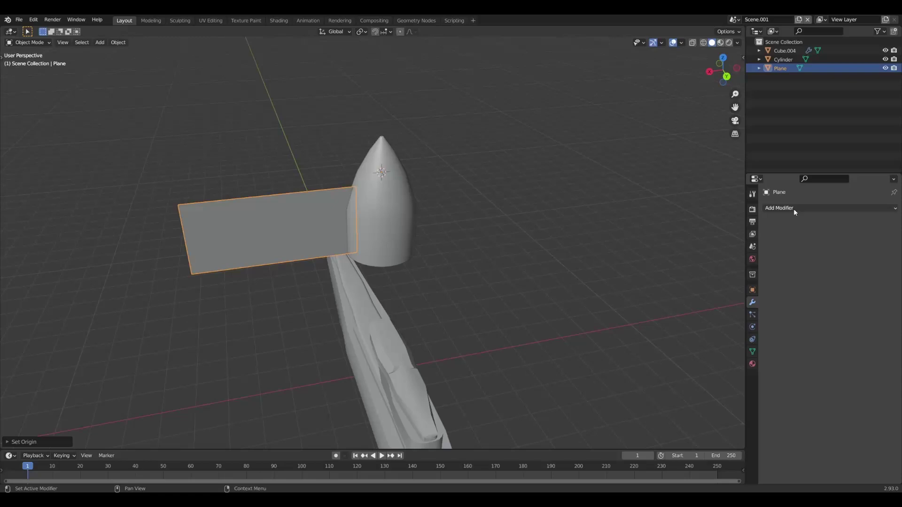
pyautogui.press('Delete')
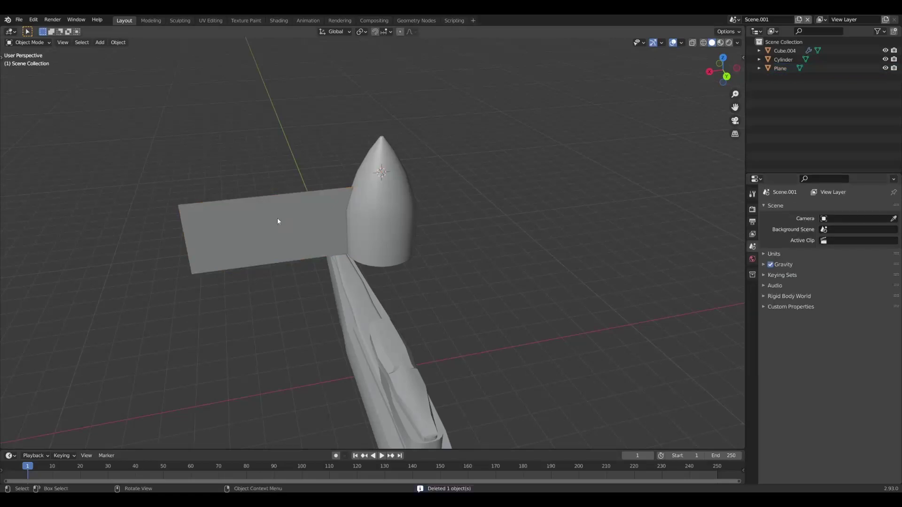
# Add an Array modifier to the blade with Object Offset set to the cone hub.
pyautogui.click(809, 208)
pyautogui.click(728, 234)
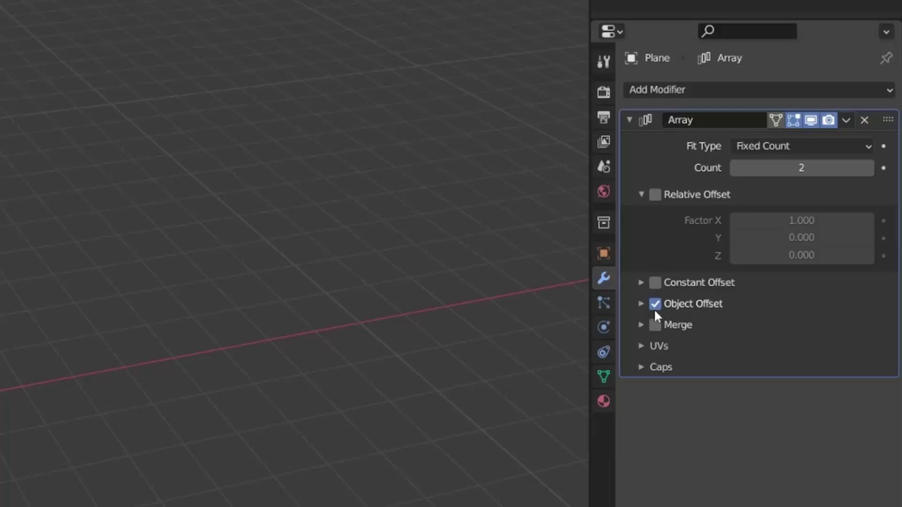
pyautogui.click(656, 311)
pyautogui.click(864, 330)
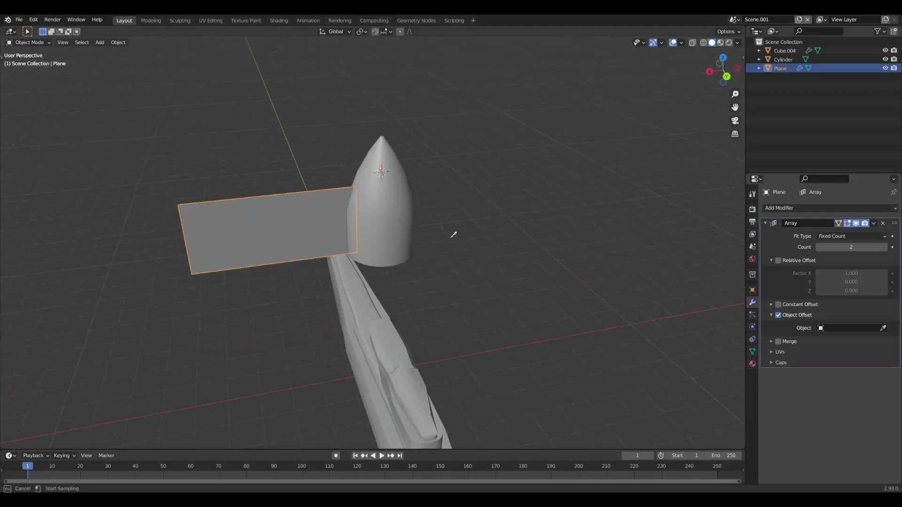
pyautogui.click(404, 209)
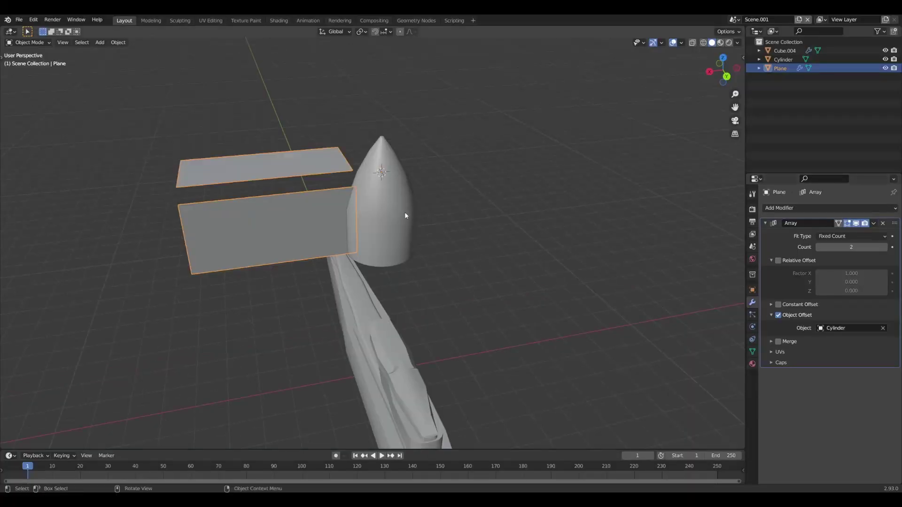
# Apply the blade plane's rotation and scale, cancelling the hub rotation.
pyautogui.click(400, 238)
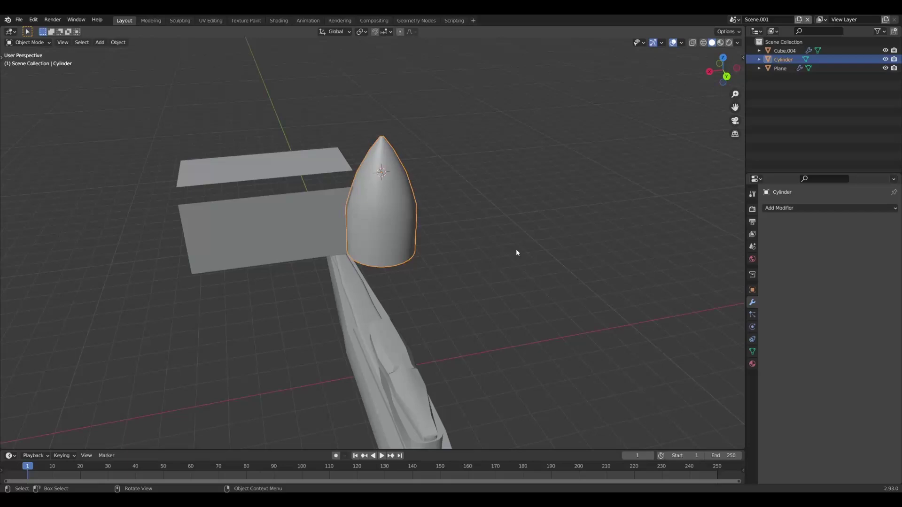
pyautogui.rightClick(441, 290)
pyautogui.click(293, 241)
pyautogui.hotkey('ctrl', 'a')
pyautogui.click(324, 240)
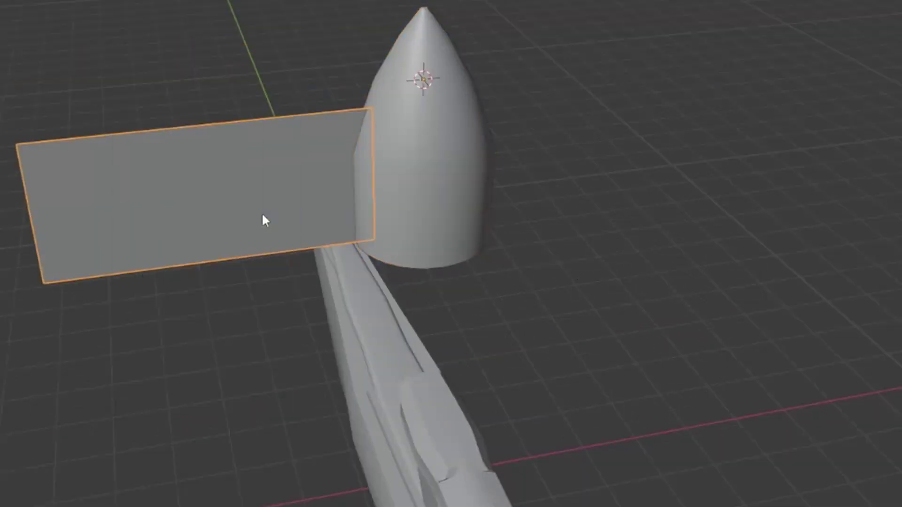
pyautogui.click(439, 196)
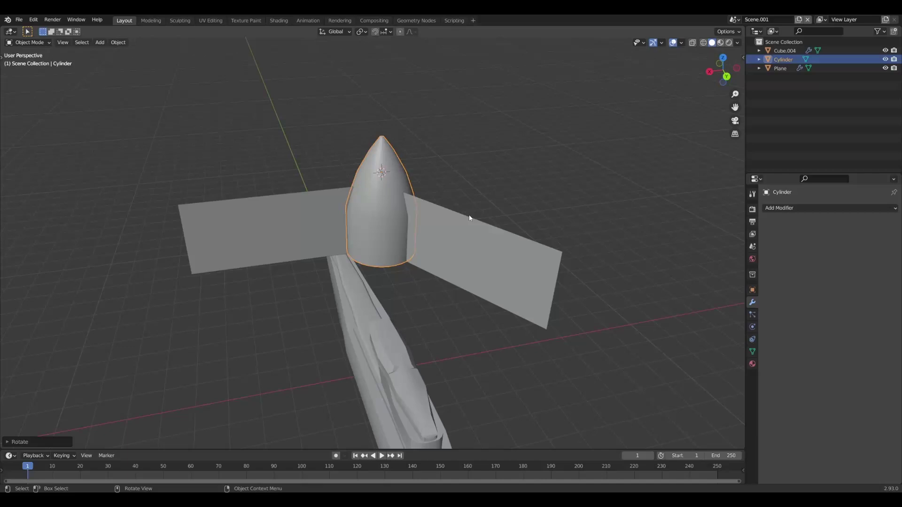
pyautogui.click(472, 234)
# Raise the blade count to 3 and smooth the blades with Subdivision Surface level 1.
pyautogui.click(886, 248)
pyautogui.moveTo(470, 282); pyautogui.dragTo(462, 224, button='middle')
pyautogui.hotkey('ctrl', '1')
pyautogui.scroll(5, 493, 289)
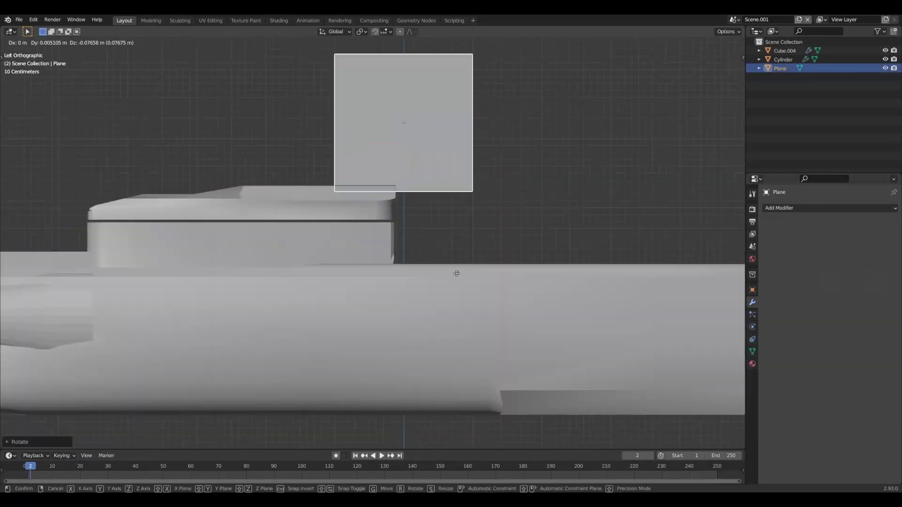
# Move and extrude the plane along the deck and turn it into a wireframe railing.
pyautogui.press('KP_1')
pyautogui.press('g')
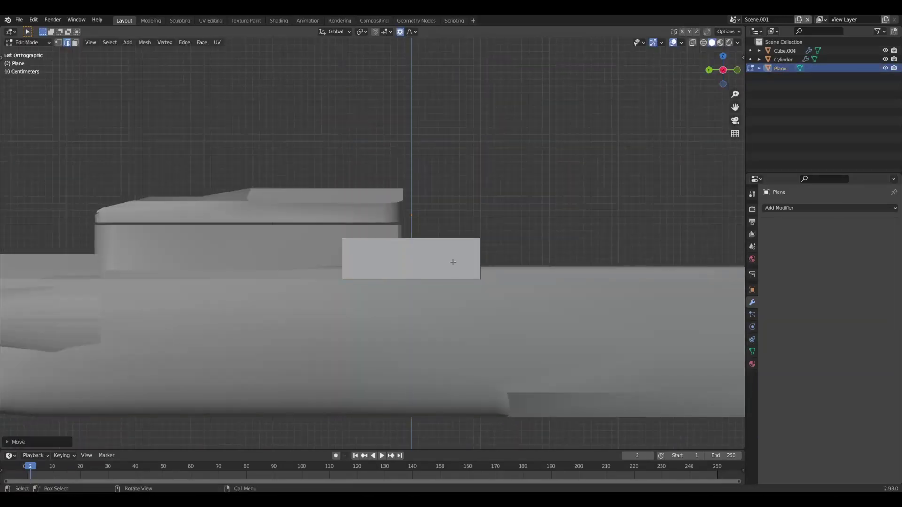
pyautogui.press('e')
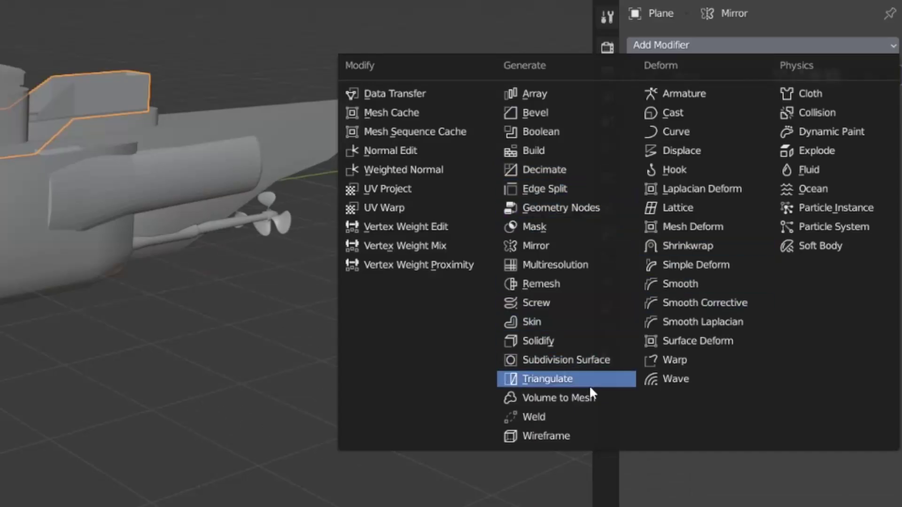
pyautogui.click(558, 435)
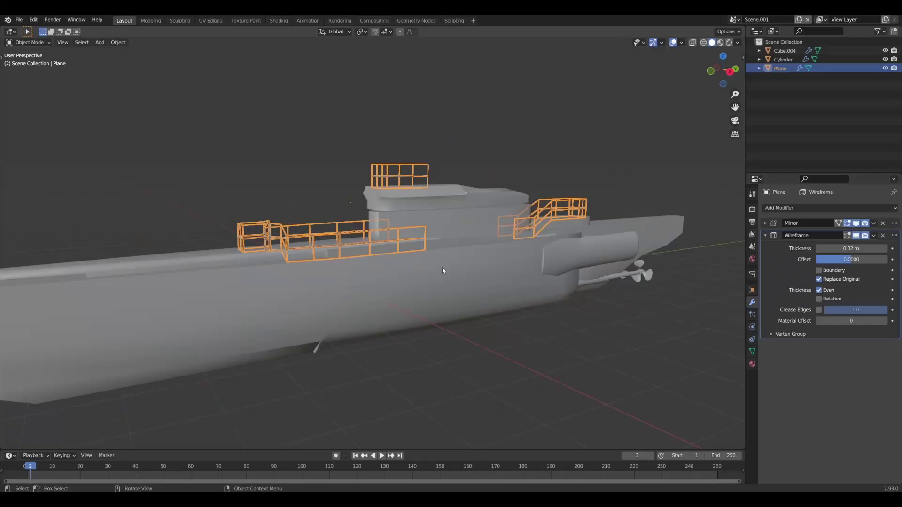
# Bevel the railing's edges and check the whole hull from the left side.
pyautogui.moveTo(443, 268); pyautogui.dragTo(437, 226, button='middle')
pyautogui.scroll(5, 318, 240)
pyautogui.scroll(-5, 318, 241)
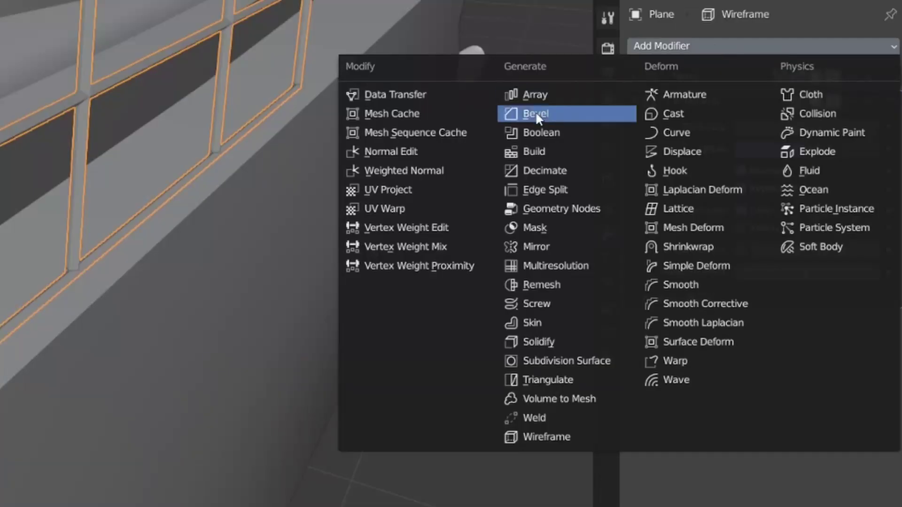
pyautogui.click(536, 115)
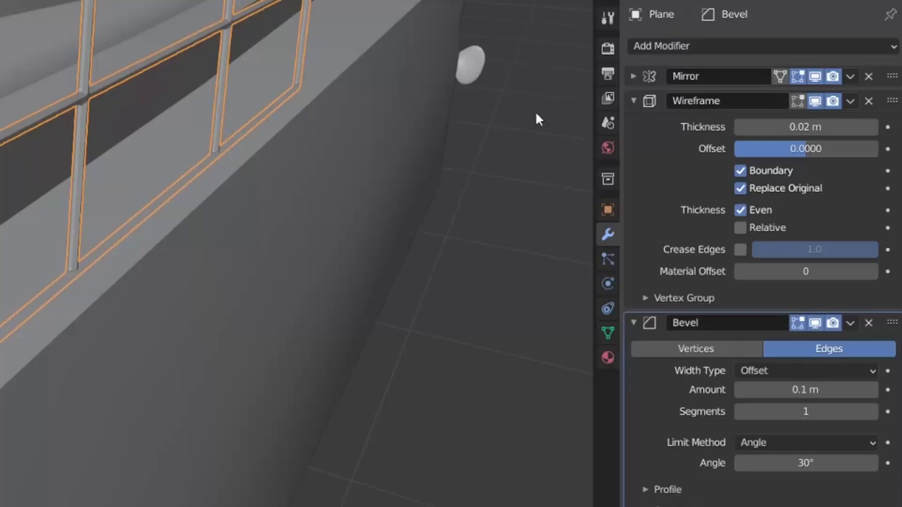
pyautogui.moveTo(516, 245); pyautogui.dragTo(478, 294, button='middle')
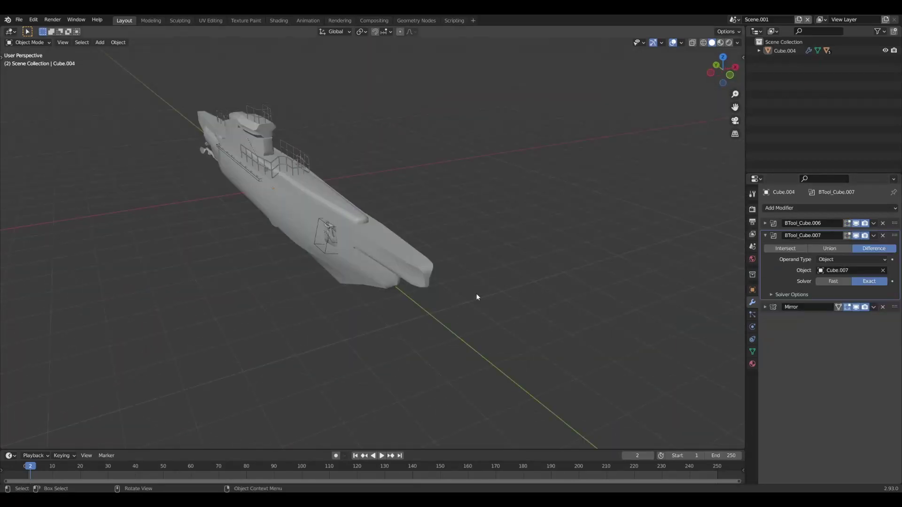
pyautogui.moveTo(476, 294); pyautogui.dragTo(559, 299, button='middle')
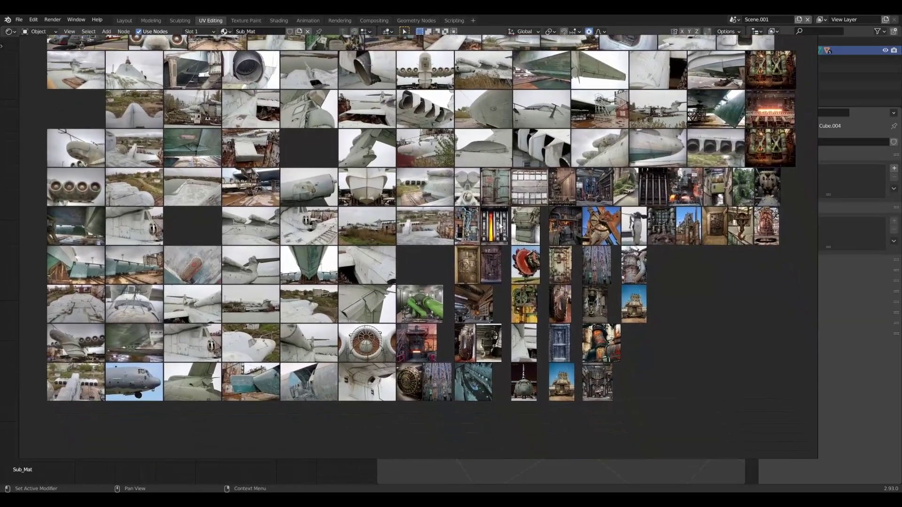
# Pan and zoom through the grid of reference photos.
pyautogui.scroll(-3, 504, 286)
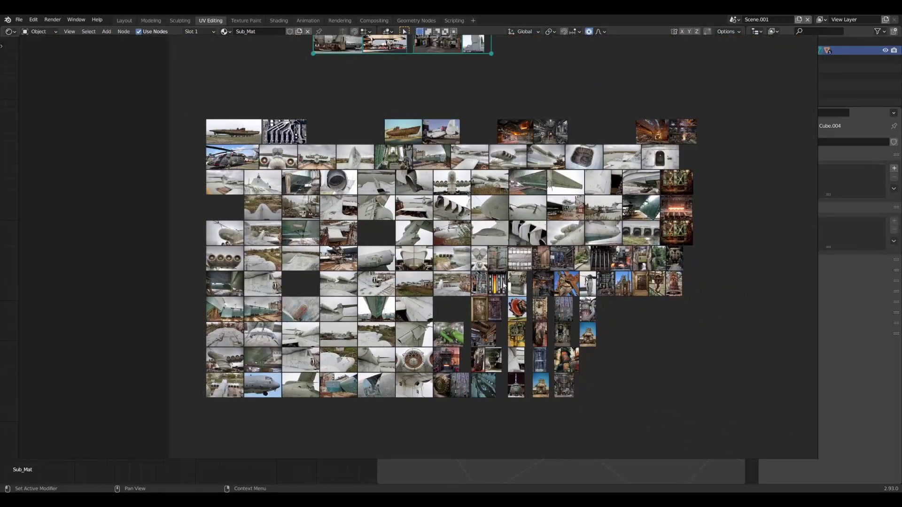
pyautogui.moveTo(376, 45); pyautogui.dragTo(349, 228, button='middle')
pyautogui.scroll(3, 357, 211)
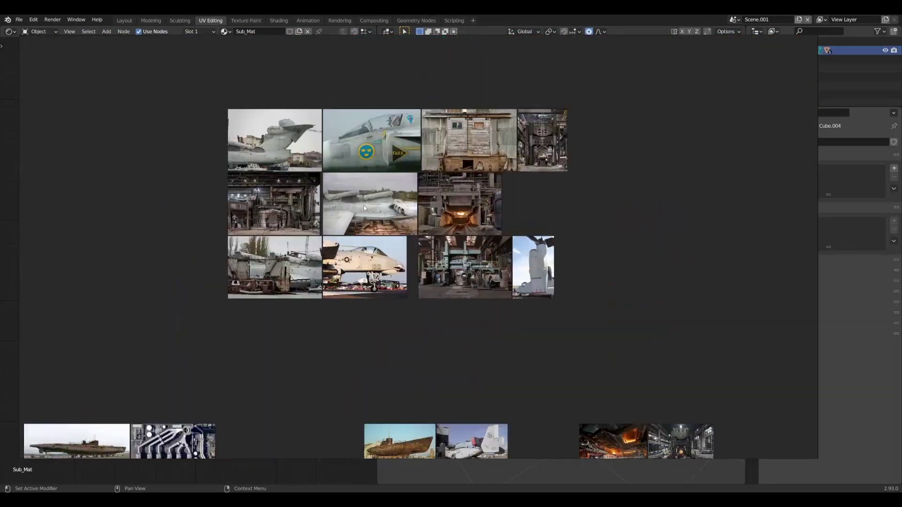
pyautogui.scroll(5, 364, 208)
pyautogui.moveTo(495, 216); pyautogui.dragTo(536, 235, button='middle')
pyautogui.scroll(1, 271, 108)
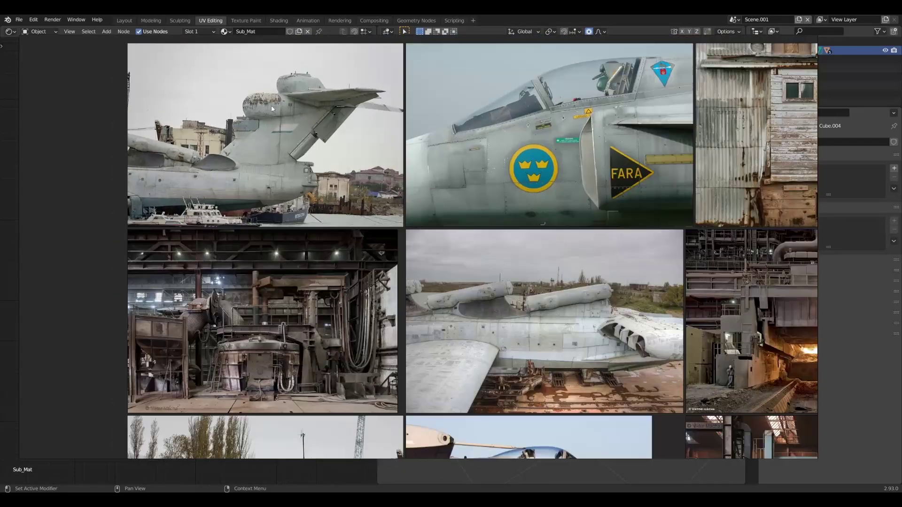
pyautogui.moveTo(271, 106); pyautogui.dragTo(438, 235, button='middle')
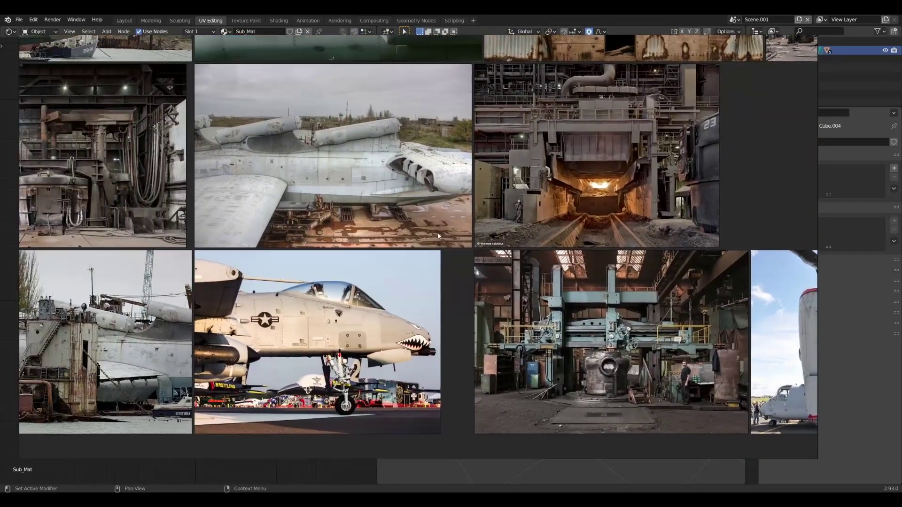
# Switch to the UV Editing workspace and orbit in on the submarine hull.
pyautogui.scroll(5, 429, 278)
pyautogui.scroll(-3, 582, 281)
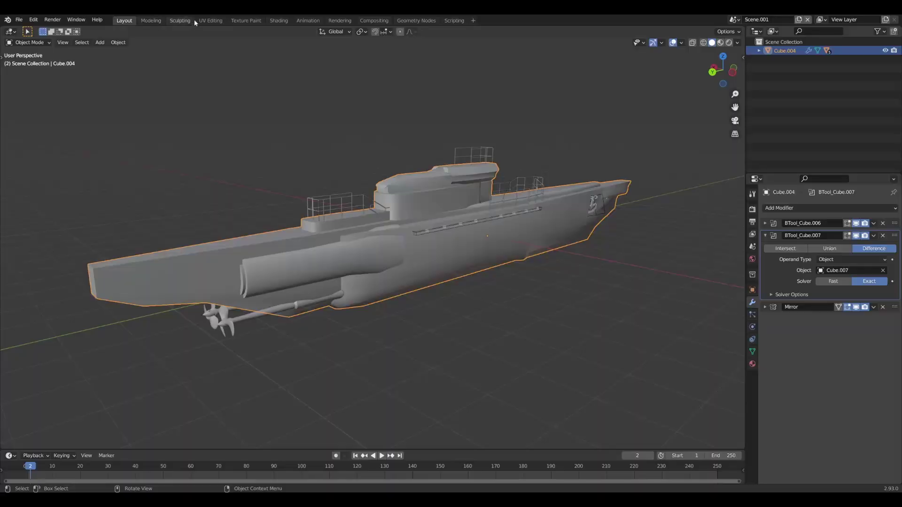
pyautogui.click(207, 21)
pyautogui.moveTo(521, 272); pyautogui.dragTo(552, 280, button='middle')
# Select all hull faces and unwrap them with Cube Projection.
pyautogui.press('a')
pyautogui.press('u')
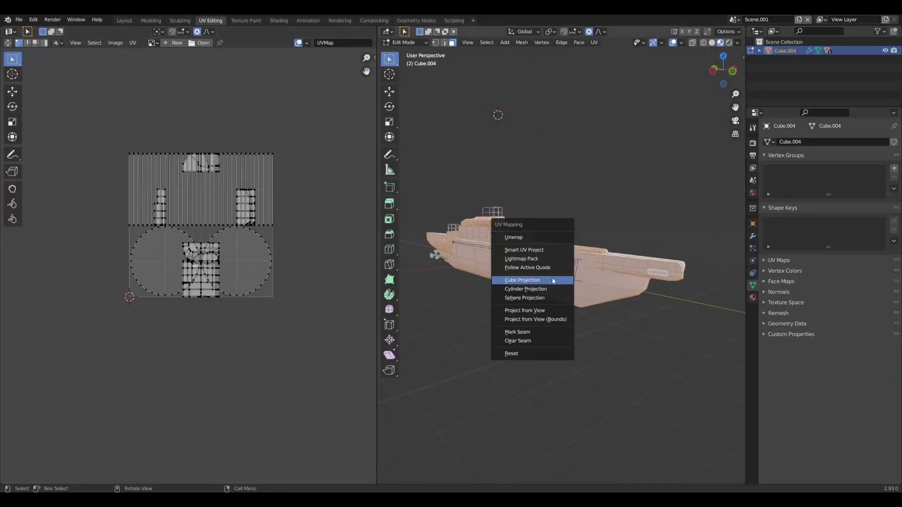
pyautogui.click(553, 280)
pyautogui.scroll(2, 219, 242)
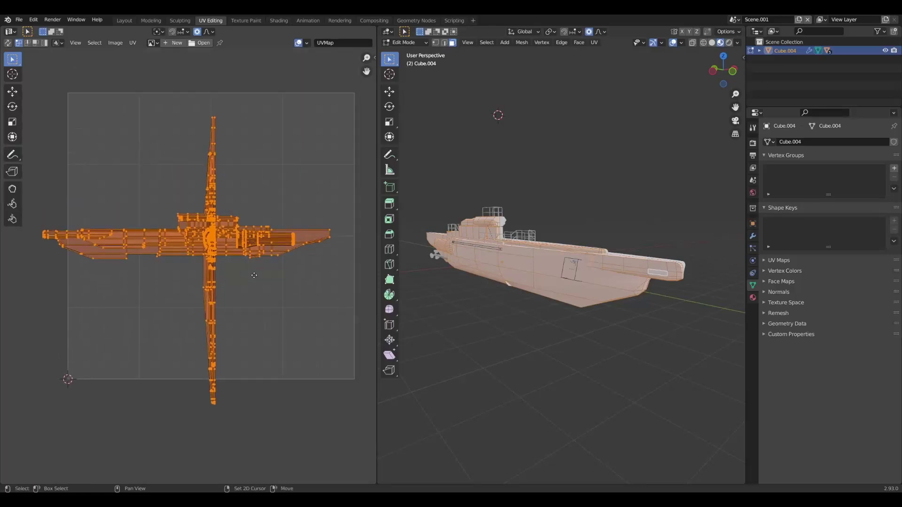
# In the Shader Editor, rename the hull material to 'Sub_Mat'.
pyautogui.hotkey('shift', 'F3')
pyautogui.doubleClick(244, 31)
pyautogui.write('Sub_Mat')
pyautogui.press('Return')
pyautogui.moveTo(181, 194); pyautogui.dragTo(150, 170, button='middle')
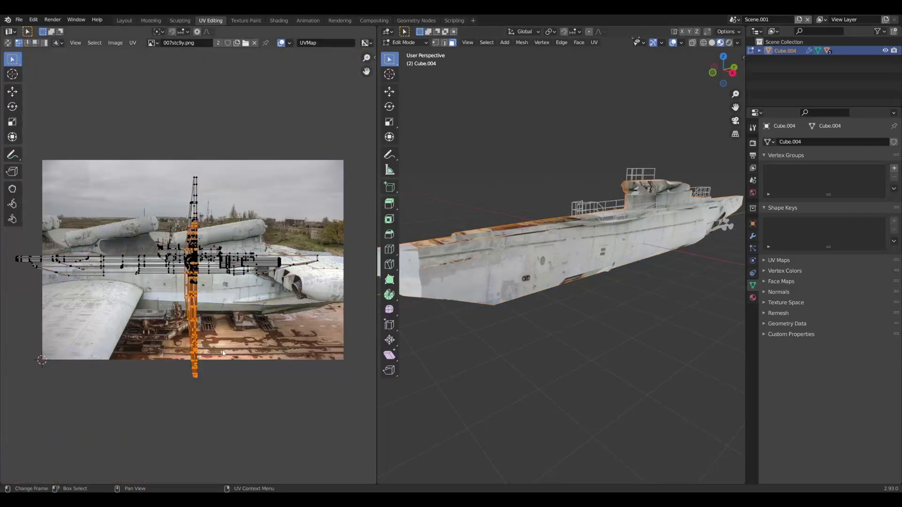
# Rotate and scale the UV island over the photo, checking the hull's right side.
pyautogui.press('r')
pyautogui.press('KP_3')
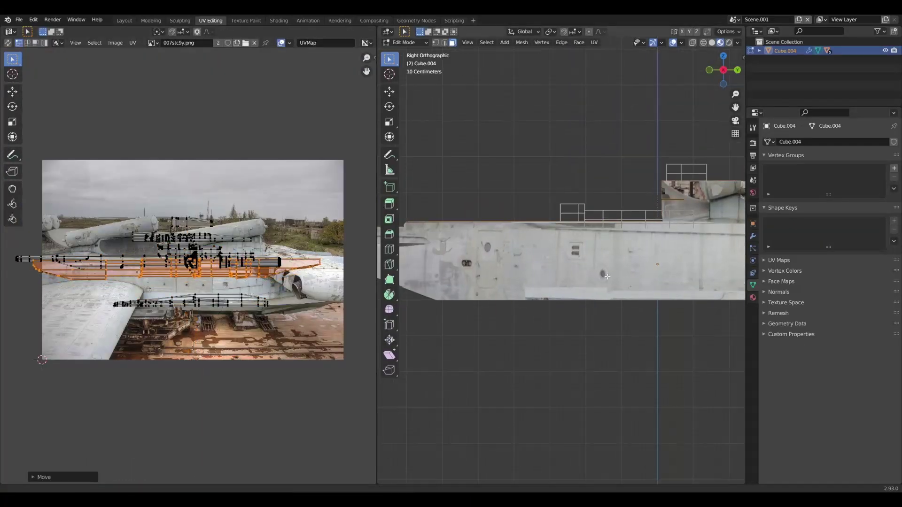
pyautogui.press('KP_Decimal')
pyautogui.press('s')
pyautogui.press('Escape')
pyautogui.scroll(5, 188, 258)
pyautogui.scroll(-4, 564, 259)
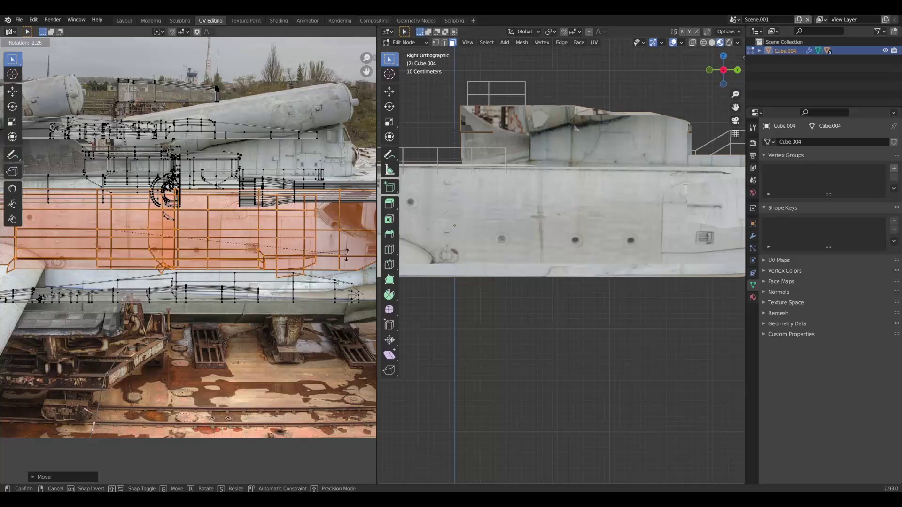
# Select the whole UV island with Ctrl+L and rotate it to match the hull.
pyautogui.moveTo(516, 259); pyautogui.dragTo(523, 262, button='middle')
pyautogui.press('KP_3')
pyautogui.scroll(-2, 261, 187)
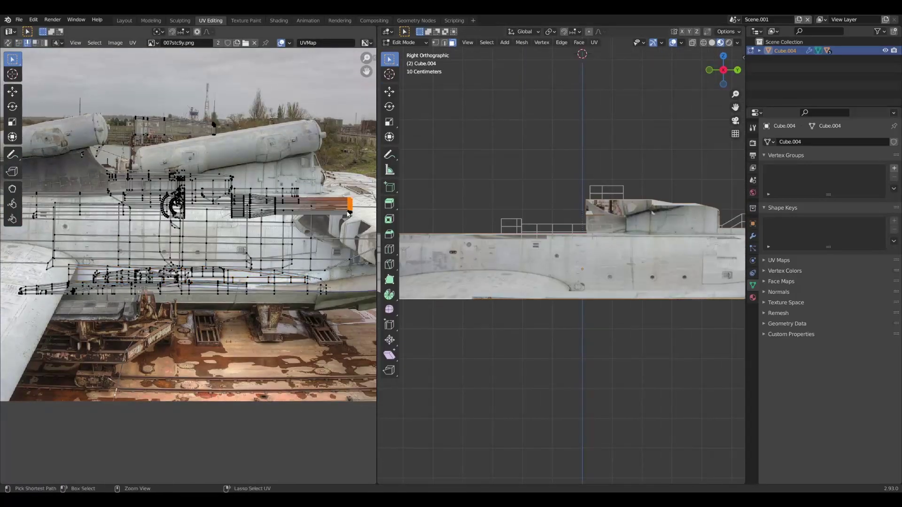
pyautogui.scroll(-2, 348, 214)
pyautogui.hotkey('ctrl', 'l')
pyautogui.press('r')
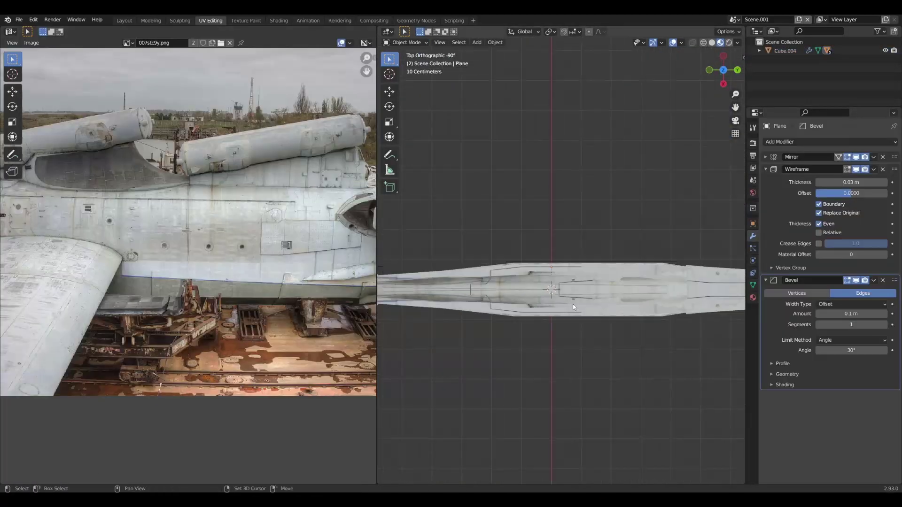
pyautogui.moveTo(564, 244); pyautogui.dragTo(604, 124, button='middle')
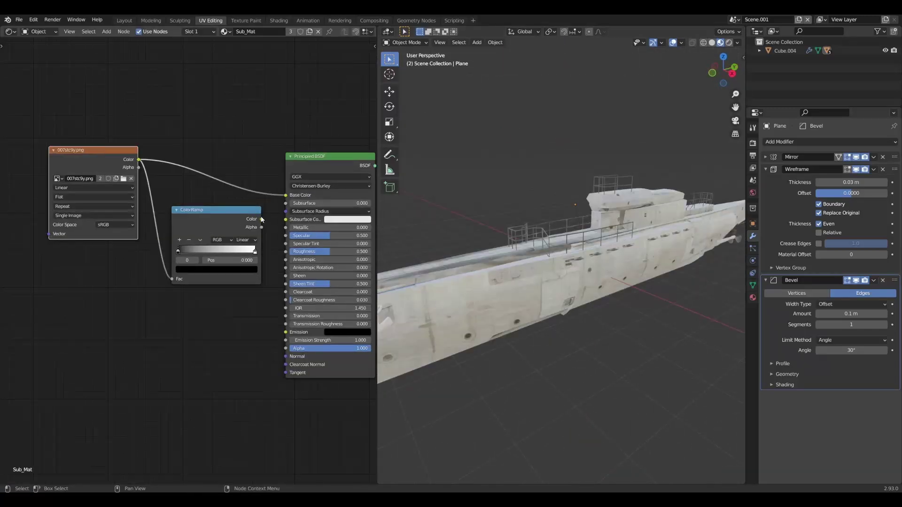
# Connect the Bump output to the shader normal and slide the ColorRamp's white stop to whiten the hull.
pyautogui.moveTo(275, 238); pyautogui.dragTo(317, 277)
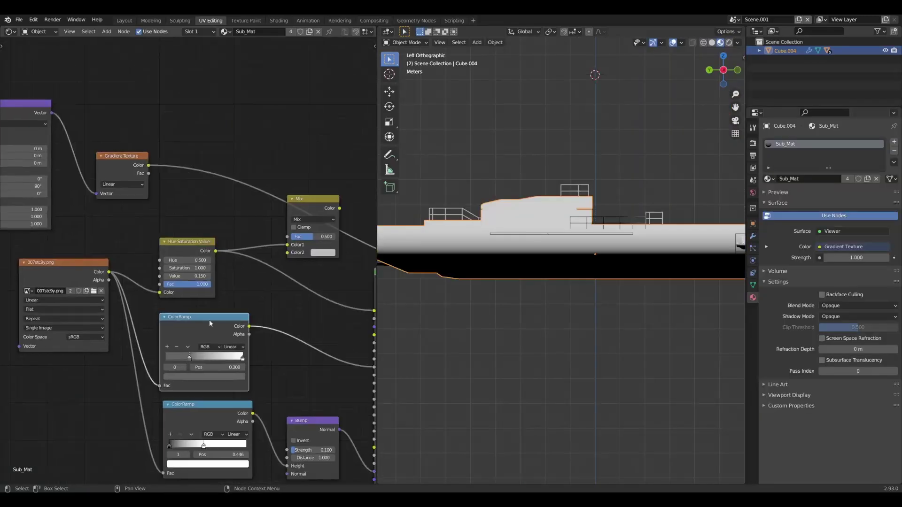
pyautogui.click(223, 186)
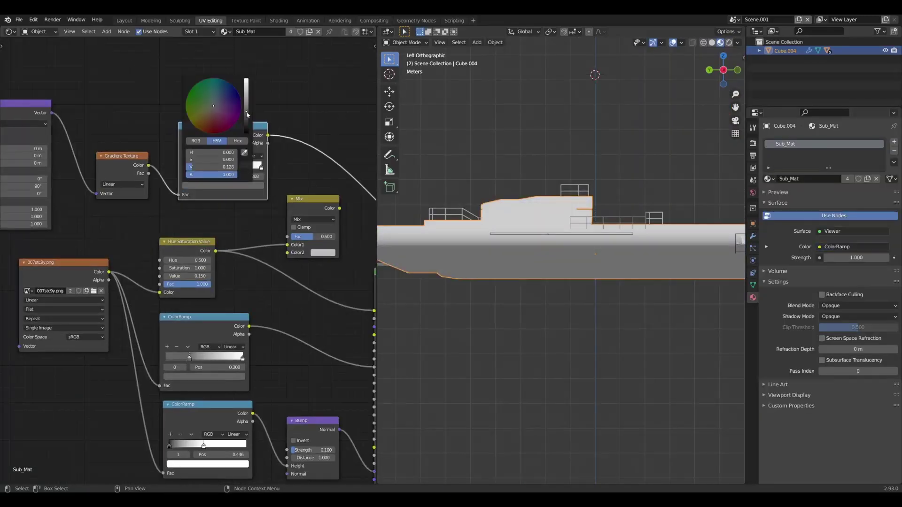
pyautogui.moveTo(260, 167); pyautogui.dragTo(197, 167)
pyautogui.moveTo(103, 180); pyautogui.dragTo(226, 190, button='middle')
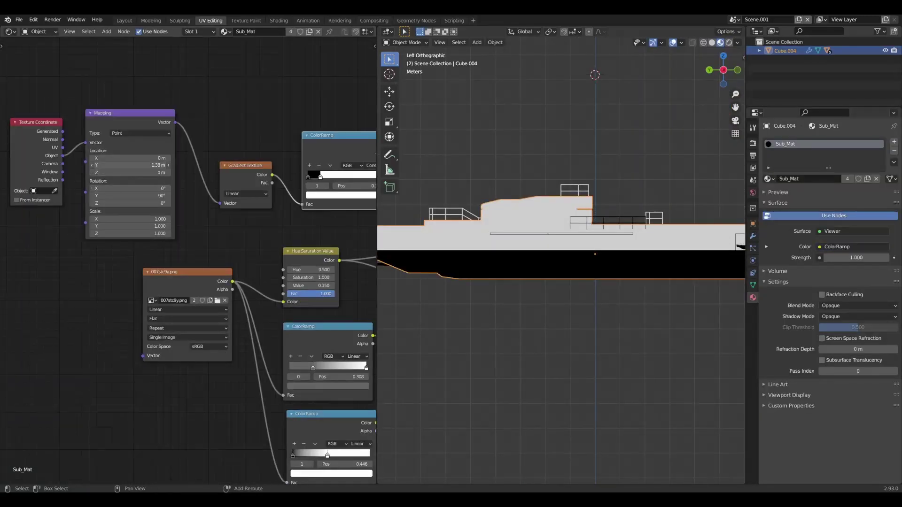
pyautogui.moveTo(611, 263); pyautogui.dragTo(587, 245, button='middle')
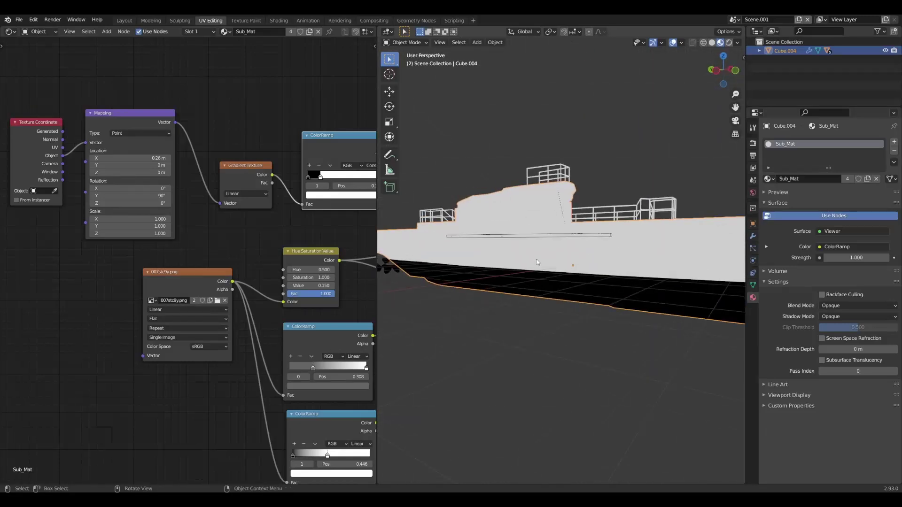
# Search the Add menu with 'ge' to add a Gradient Texture node.
pyautogui.hotkey('shift', 'a')
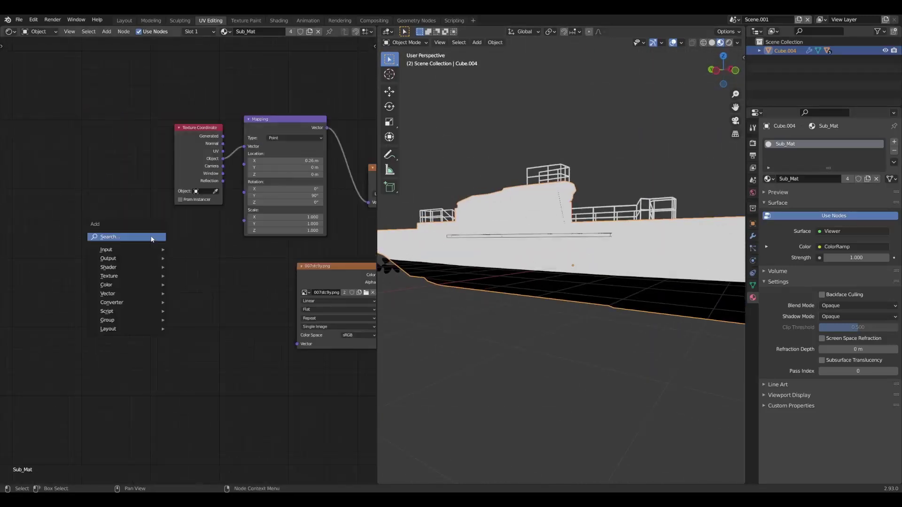
pyautogui.click(153, 238)
pyautogui.write('ge')
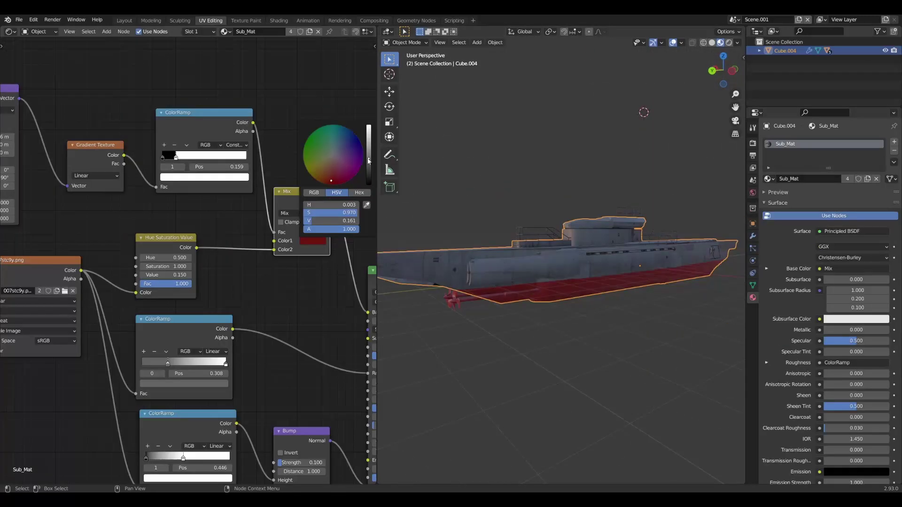
pyautogui.moveTo(564, 263); pyautogui.dragTo(507, 235, button='middle')
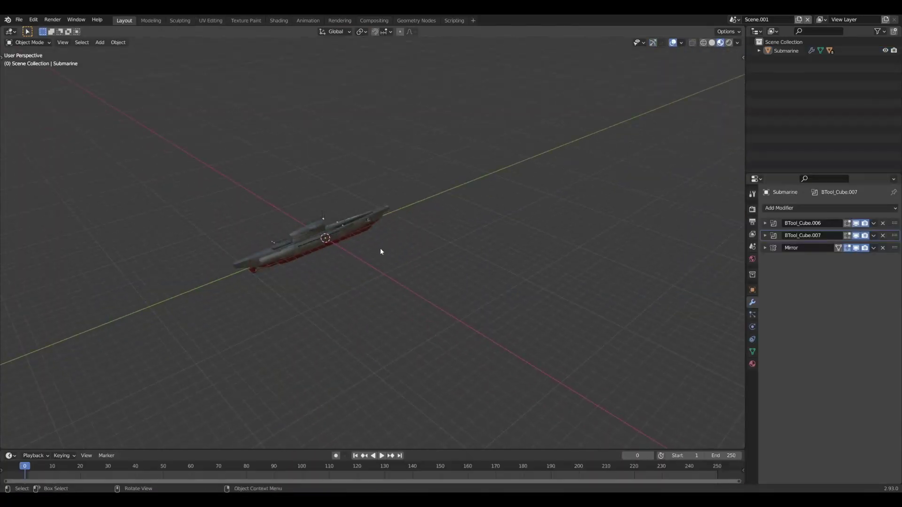
# Add and scale up a seabed plane, then give the tower a Mirror modifier.
pyautogui.hotkey('shift', 'a')
pyautogui.click(418, 137)
pyautogui.press('s')
pyautogui.click(370, 334)
pyautogui.moveTo(370, 334); pyautogui.dragTo(314, 294, button='middle')
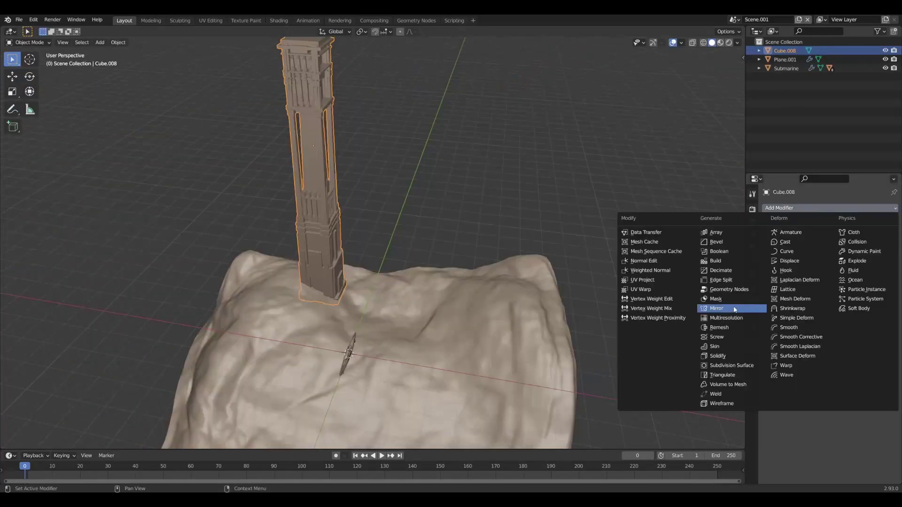
pyautogui.click(684, 364)
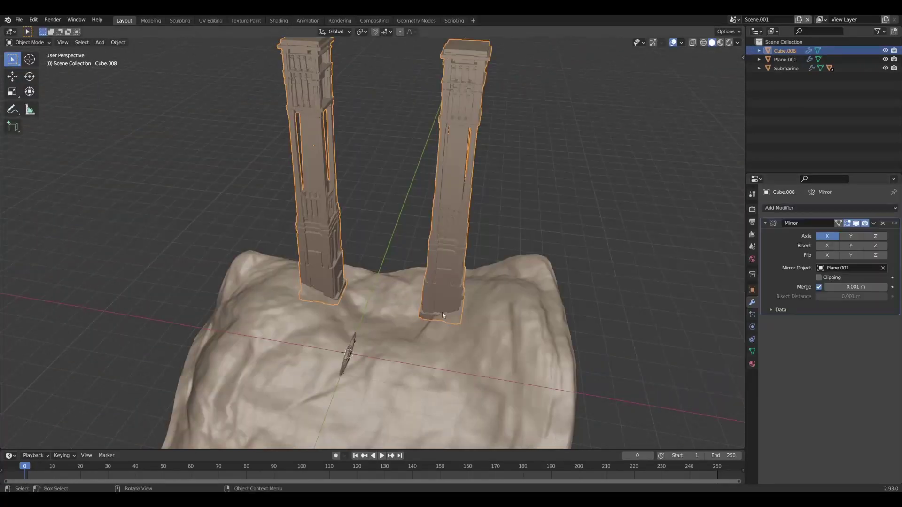
pyautogui.moveTo(441, 312)
pyautogui.mouseDown(button='middle')
pyautogui.moveTo(464, 247)
pyautogui.moveTo(447, 324)
pyautogui.mouseUp(button='middle')
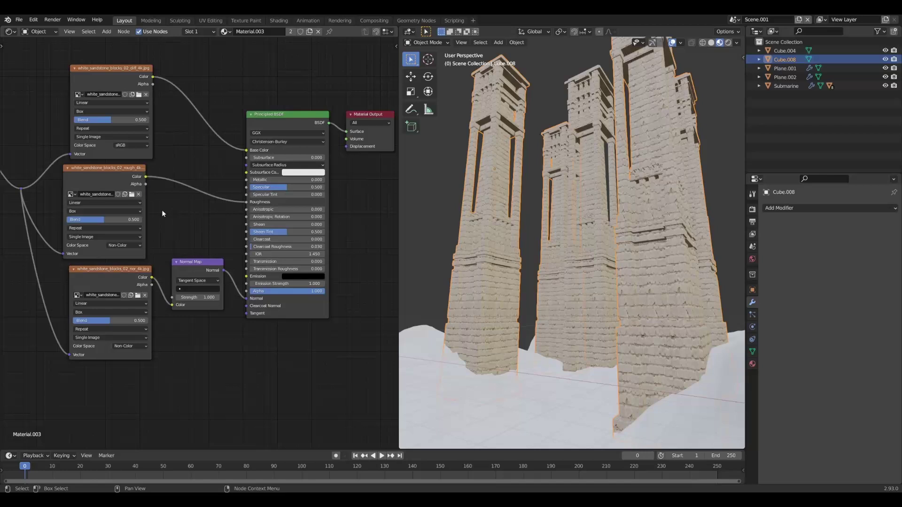
# Set the Rock028 Normal Map node's space to Object Space.
pyautogui.scroll(5, 162, 210)
pyautogui.click(237, 200)
pyautogui.click(243, 236)
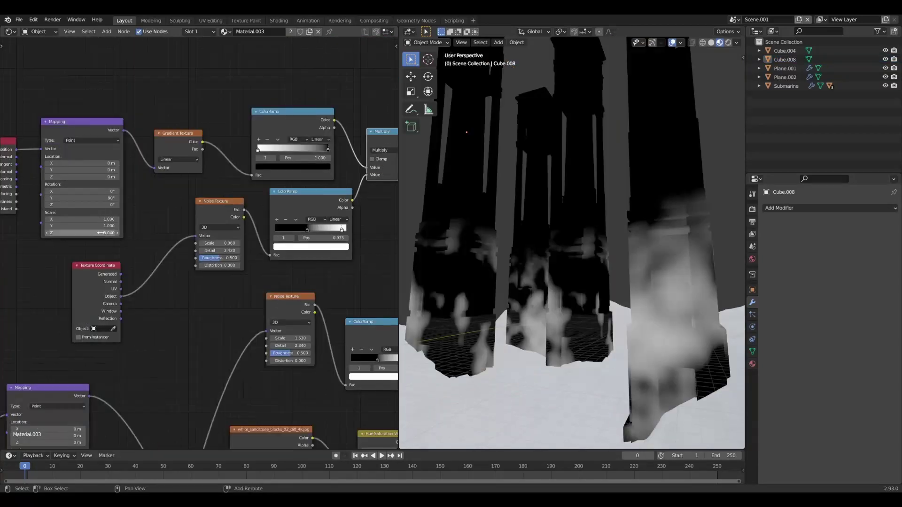
# Adjust the second color ramp's other stop, then orbit to check the rock-textured terrain and pillars.
pyautogui.moveTo(394, 188); pyautogui.dragTo(263, 195, button='middle')
pyautogui.click(149, 243)
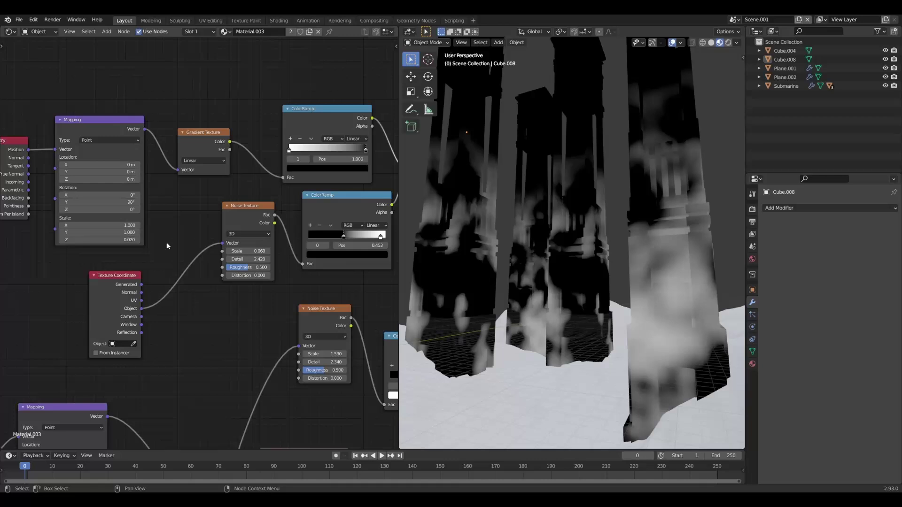
pyautogui.moveTo(149, 243); pyautogui.dragTo(343, 236, button='middle')
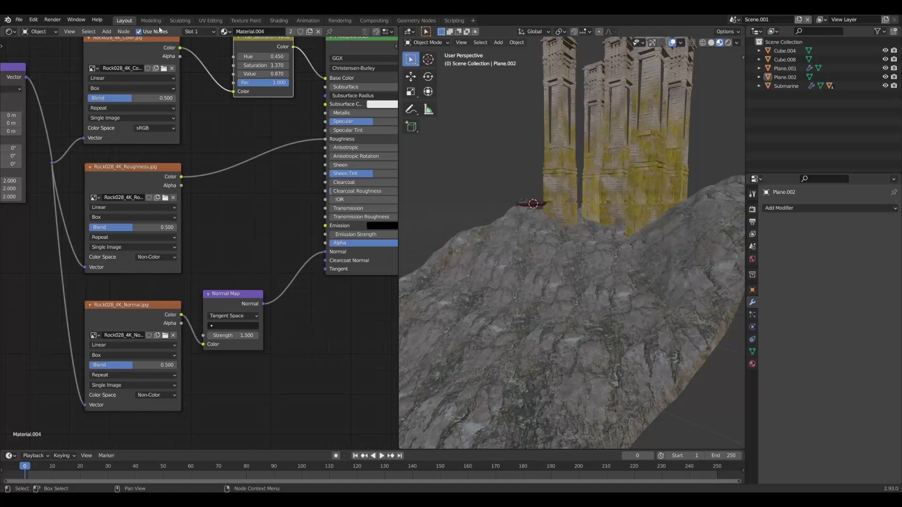
pyautogui.moveTo(491, 133); pyautogui.dragTo(599, 252, button='middle')
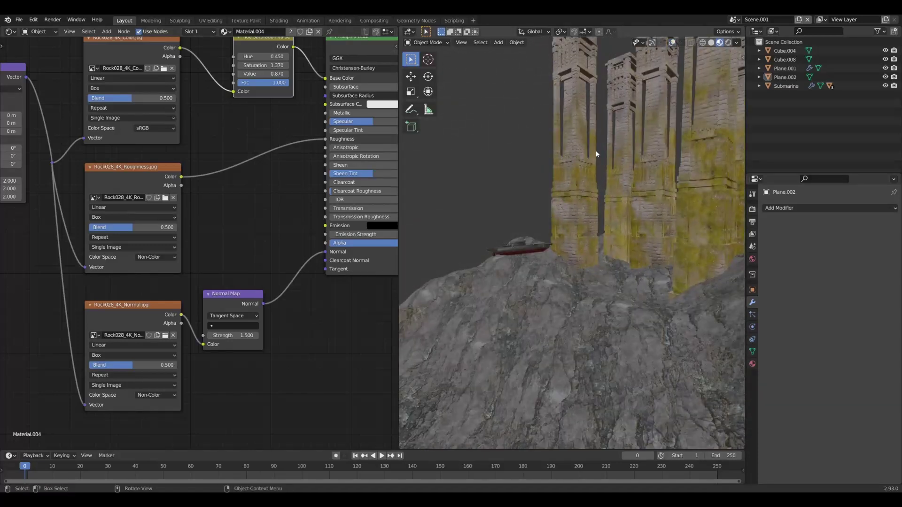
pyautogui.moveTo(595, 150); pyautogui.dragTo(599, 208, button='middle')
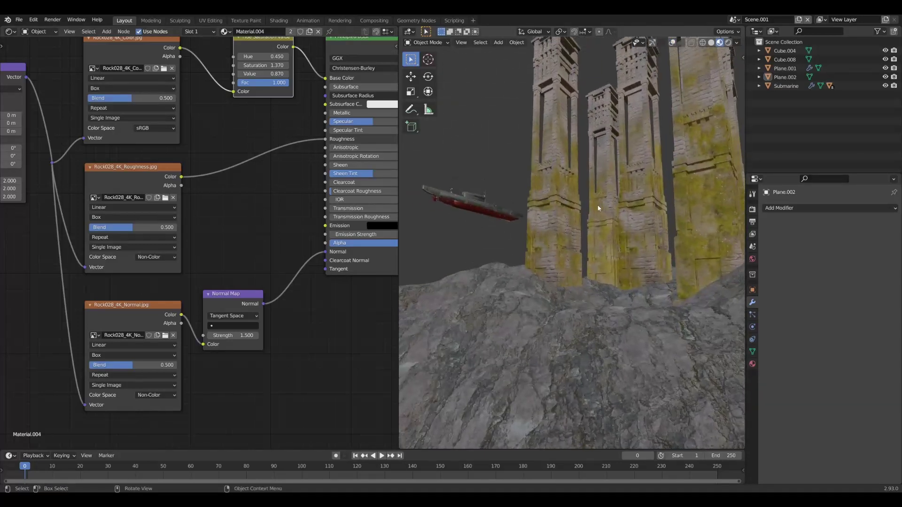
# Show the World nodes, mix Principled Volume and Volume Absorption via a Mix Shader, and darken the background.
pyautogui.click(42, 32)
pyautogui.click(47, 52)
pyautogui.press('Home')
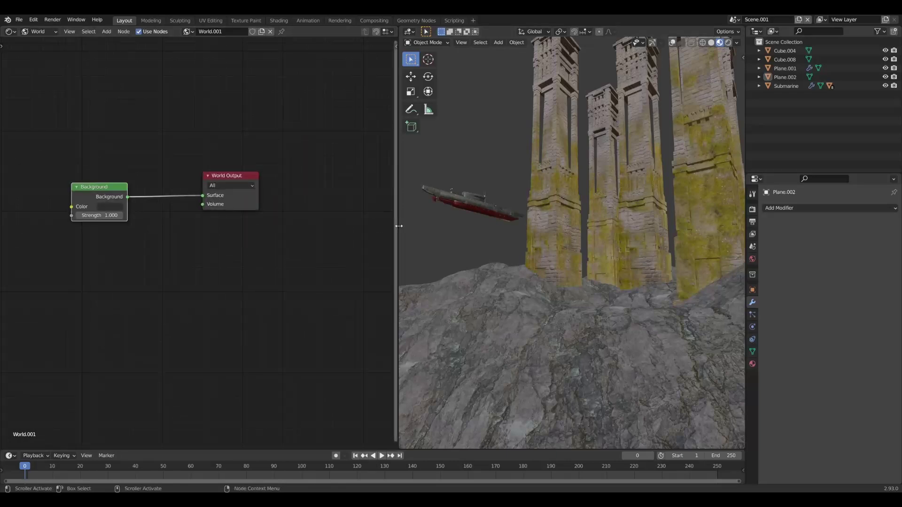
pyautogui.moveTo(398, 226); pyautogui.dragTo(326, 226)
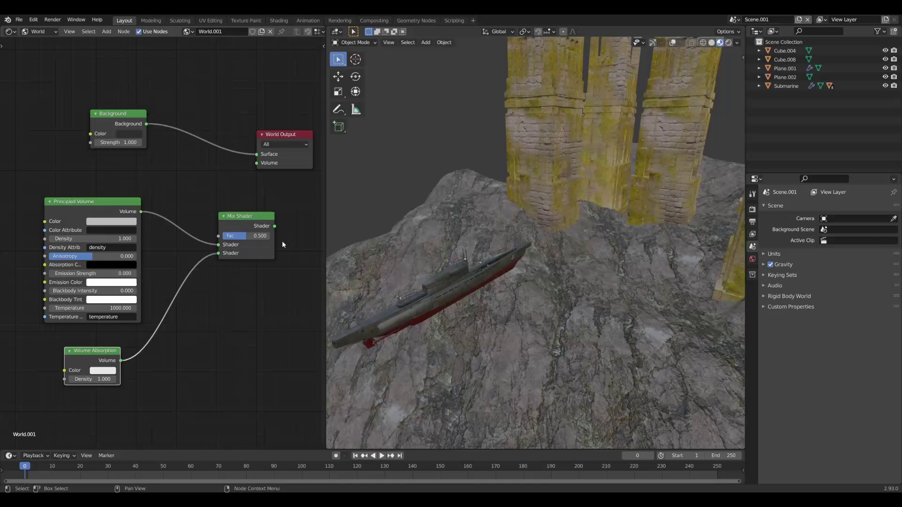
pyautogui.moveTo(204, 206); pyautogui.dragTo(204, 206)
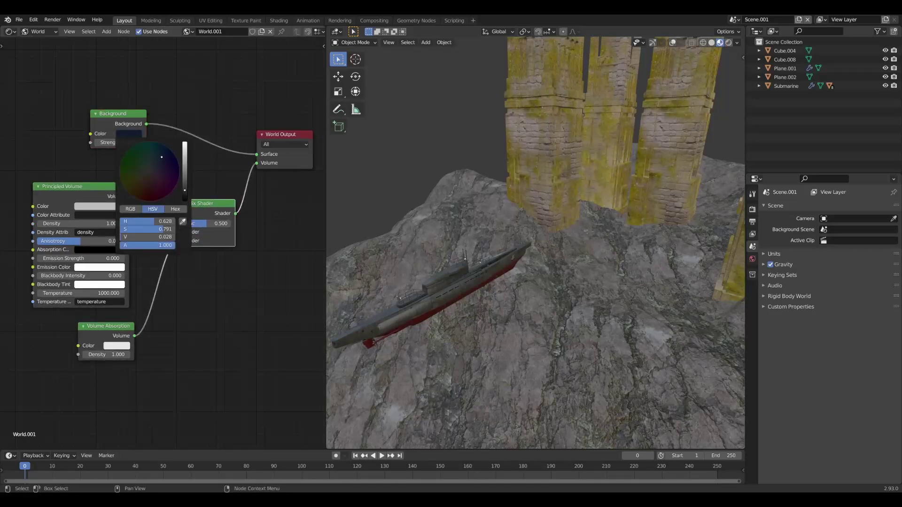
pyautogui.click(737, 42)
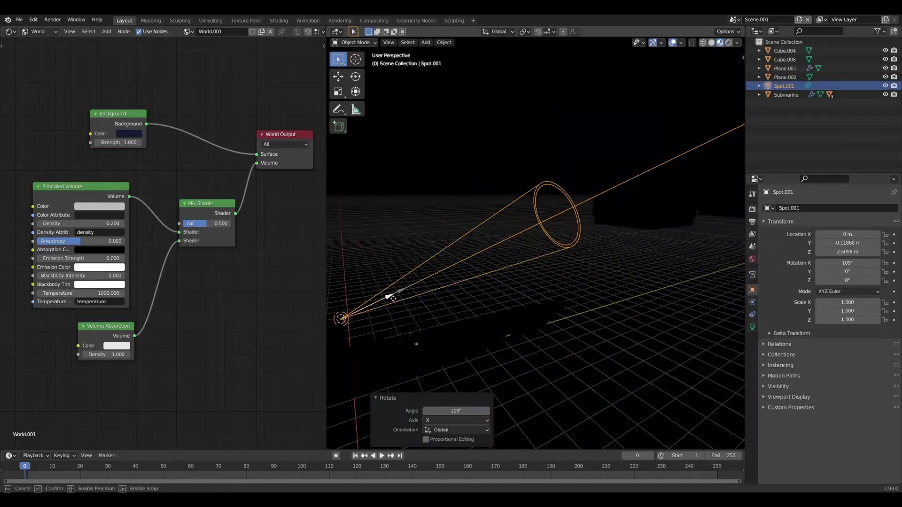
# Set the spotlight's Power to 500000 W.
pyautogui.moveTo(390, 297); pyautogui.dragTo(395, 292)
pyautogui.click(752, 327)
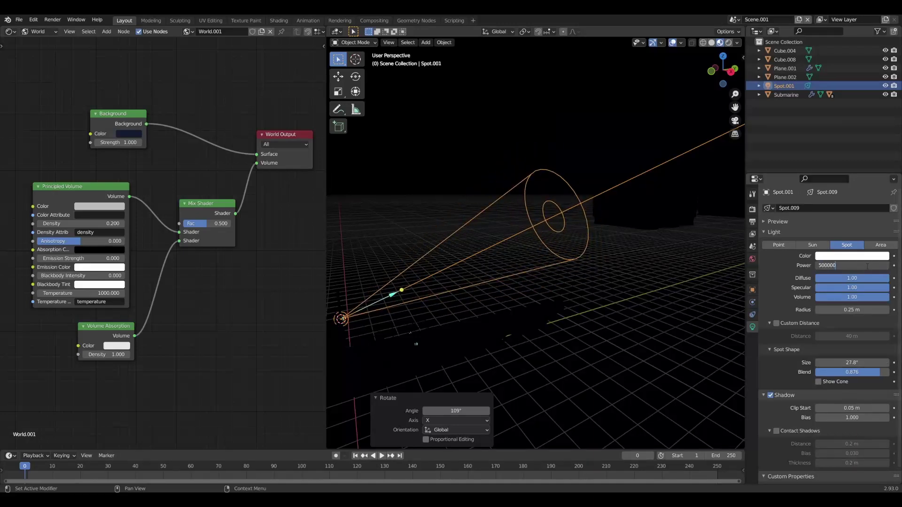
pyautogui.press('Return')
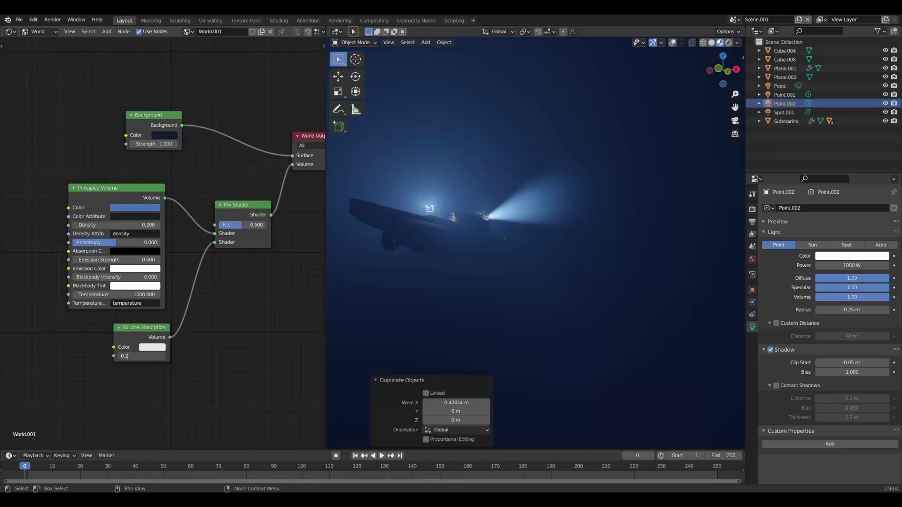
# Set the Volume Absorption density to 0.250 and choose a cyan absorption colour.
pyautogui.write('5')
pyautogui.press('Return')
pyautogui.click(147, 348)
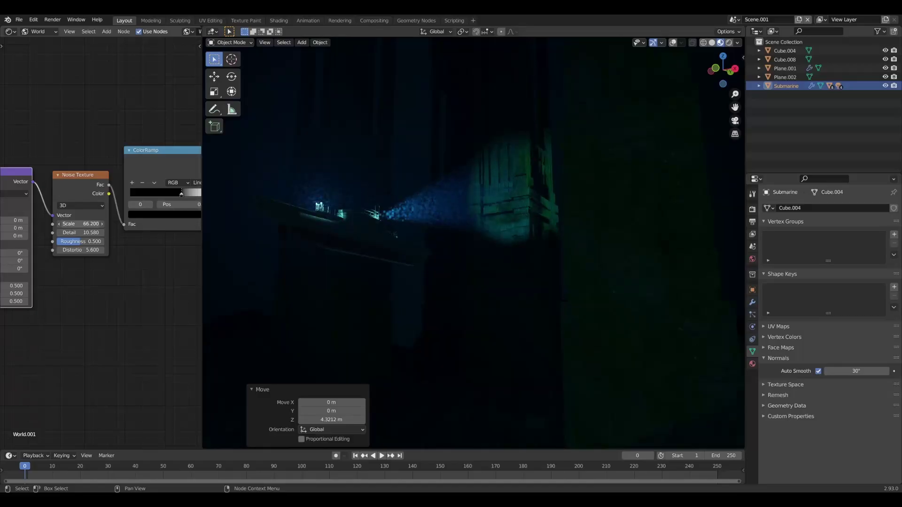
# Raise the fog noise scale to 85.200, then tilt Spot.001 around the X axis.
pyautogui.moveTo(89, 224); pyautogui.dragTo(104, 241)
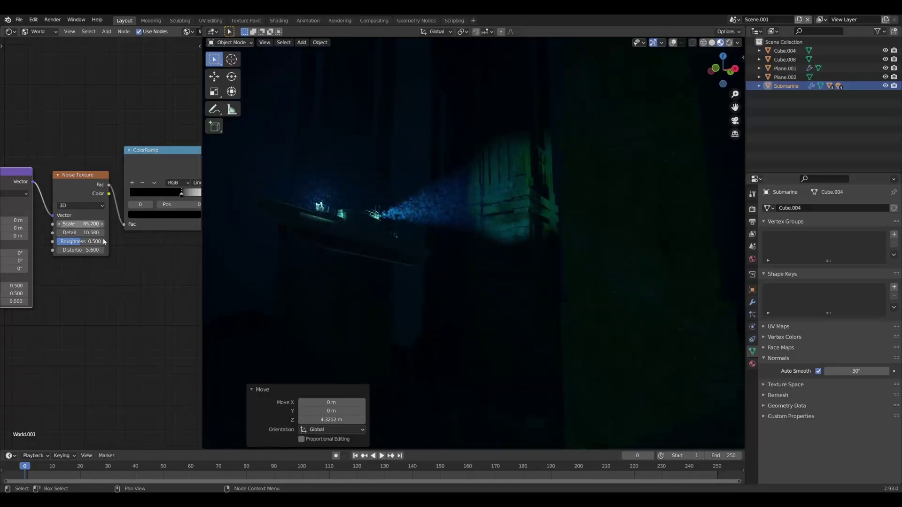
pyautogui.click(758, 85)
pyautogui.scroll(-3, 799, 118)
pyautogui.click(792, 165)
pyautogui.press('r')
pyautogui.press('x')
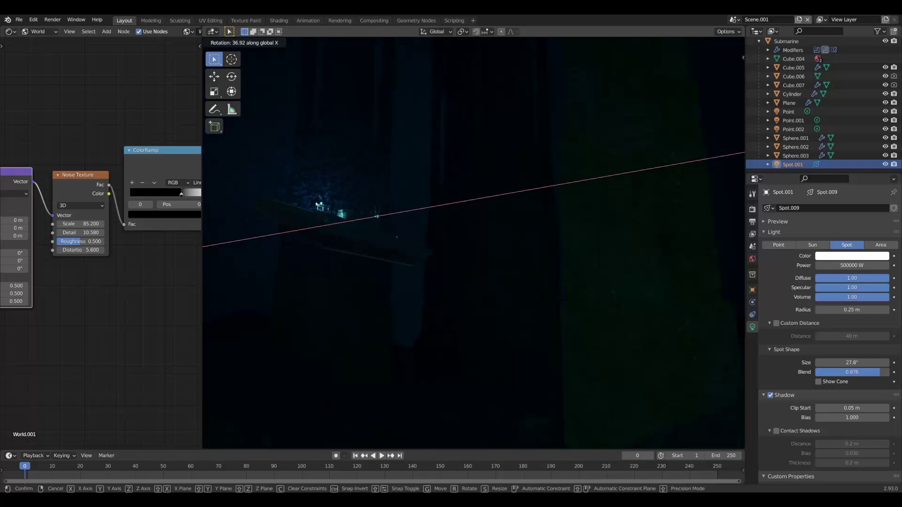
pyautogui.click(425, 258)
pyautogui.moveTo(425, 258); pyautogui.dragTo(492, 304, button='middle')
# Duplicate the spotlight and shift the copies along the X and Y axes.
pyautogui.hotkey('shift', 'd')
pyautogui.press('x')
pyautogui.press('z')
pyautogui.click(508, 209)
pyautogui.press('g')
pyautogui.press('x')
pyautogui.press('x')
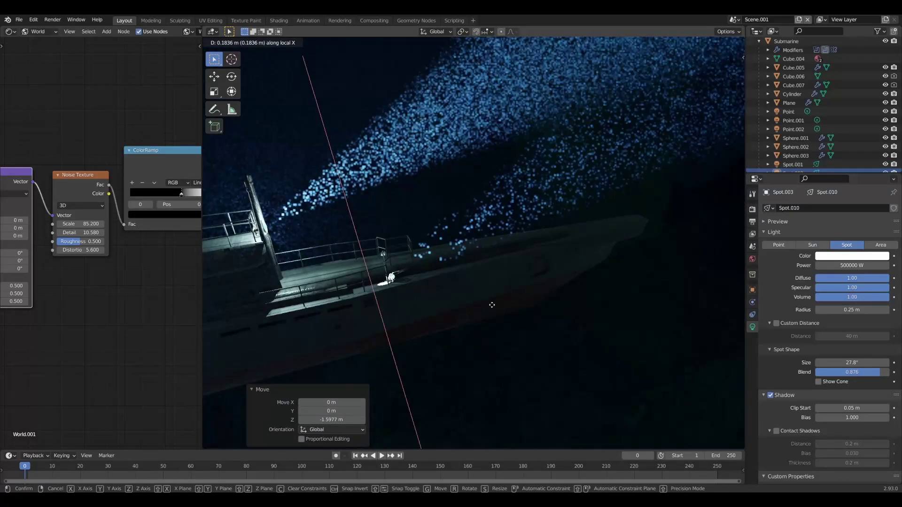
pyautogui.press('y')
pyautogui.click(503, 303)
# Re-aim the spotlight beams forward and down onto the ruins.
pyautogui.scroll(4, 508, 305)
pyautogui.moveTo(509, 306); pyautogui.dragTo(461, 373, button='middle')
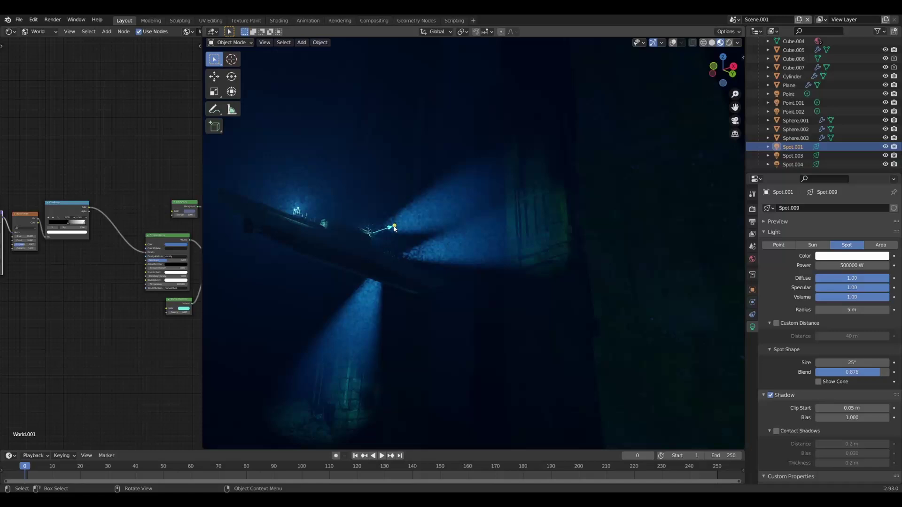
pyautogui.moveTo(395, 229); pyautogui.dragTo(426, 280)
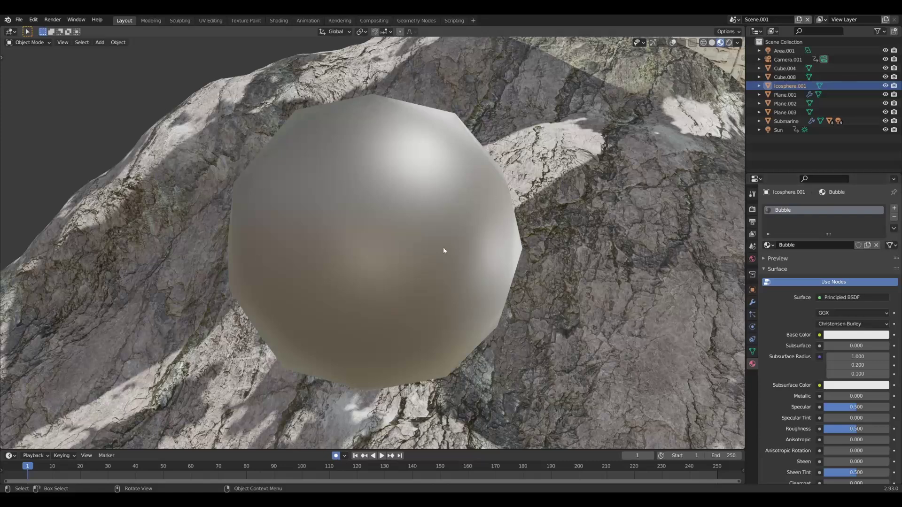
# Place the new plane below the bubble sphere, add a particle system, and preview the emission.
pyautogui.keyDown('ctrl'); pyautogui.moveTo(443, 250); pyautogui.dragTo(432, 267, button='middle'); pyautogui.keyUp('ctrl')
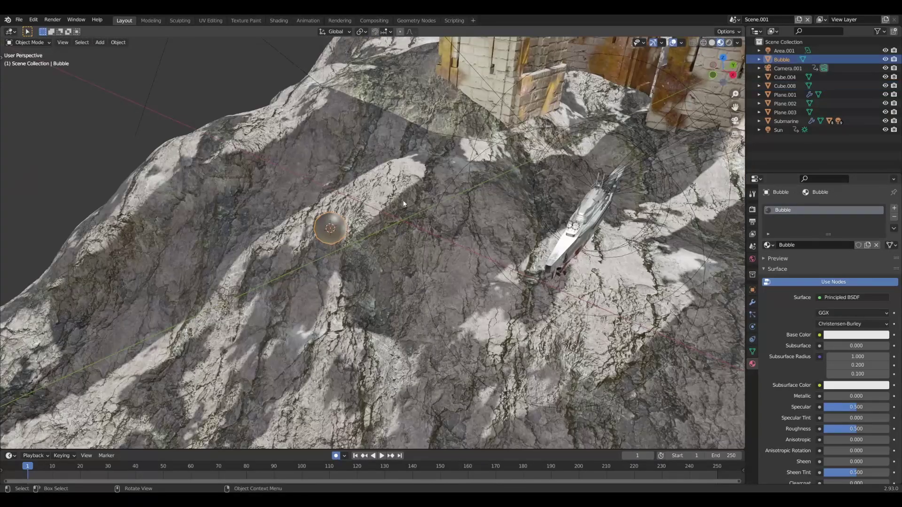
pyautogui.press('g')
pyautogui.click(752, 331)
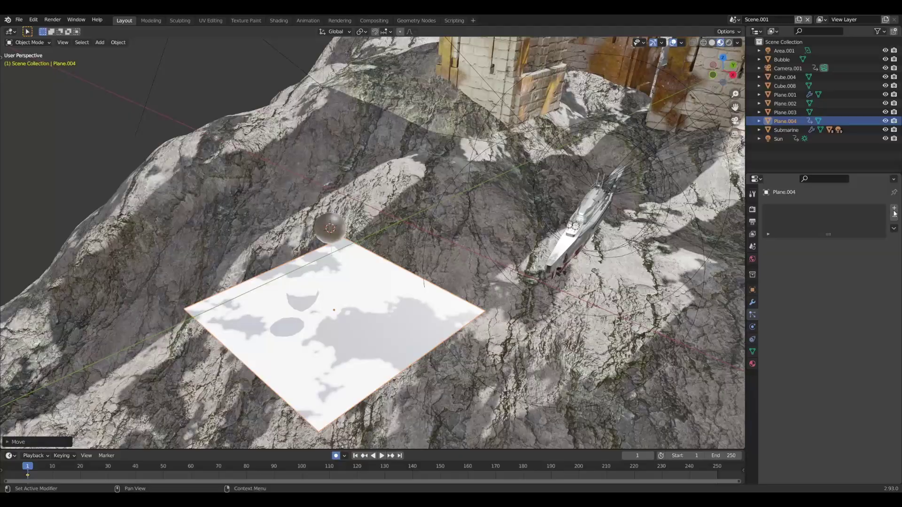
pyautogui.click(894, 210)
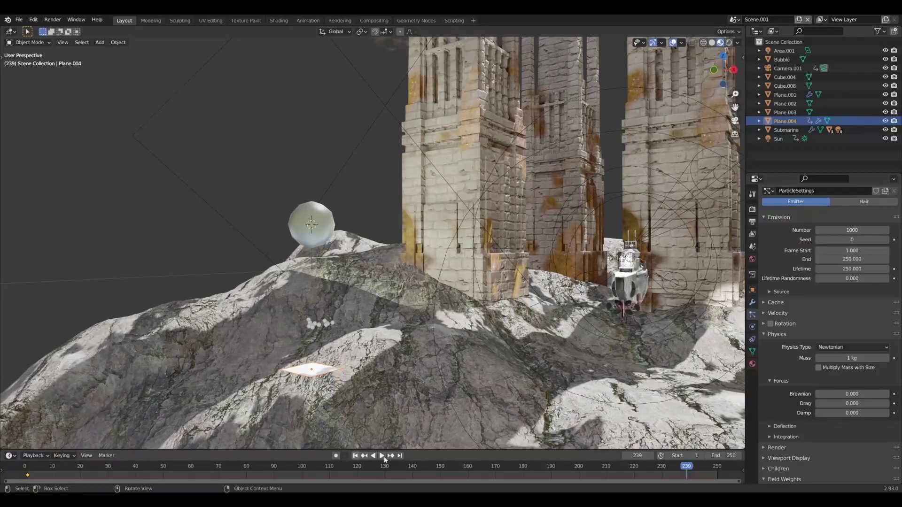
pyautogui.click(382, 456)
# Add turbulence force fields and render the particles as Bubble sphere objects, then rewind to frame one.
pyautogui.hotkey('shift', 'a')
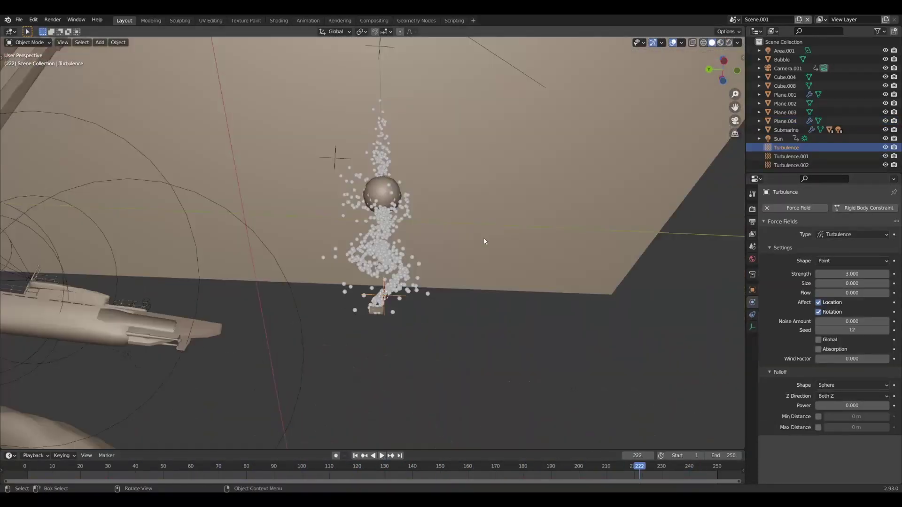
pyautogui.moveTo(403, 198); pyautogui.dragTo(436, 146, button='middle')
pyautogui.click(844, 336)
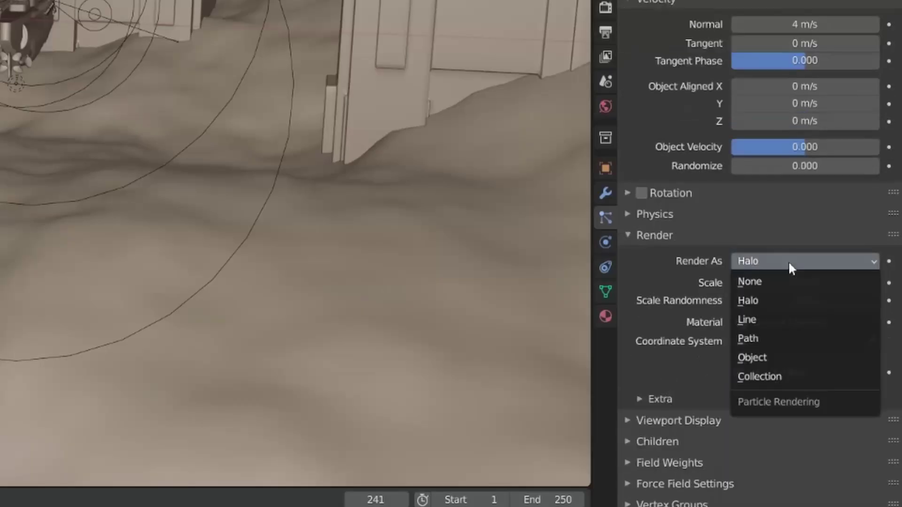
pyautogui.click(765, 358)
pyautogui.click(798, 388)
pyautogui.click(732, 205)
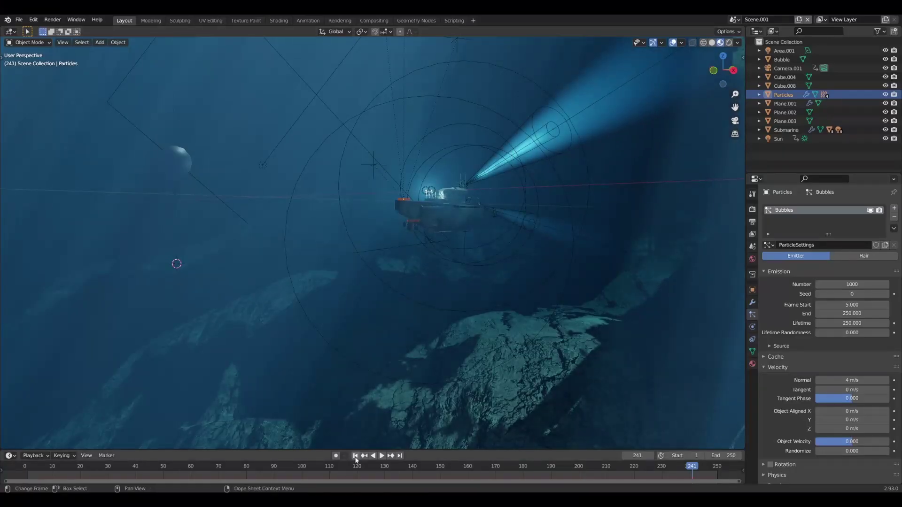
pyautogui.click(356, 455)
# Play the animation to watch the bubbles rise around the submarine.
pyautogui.click(382, 455)
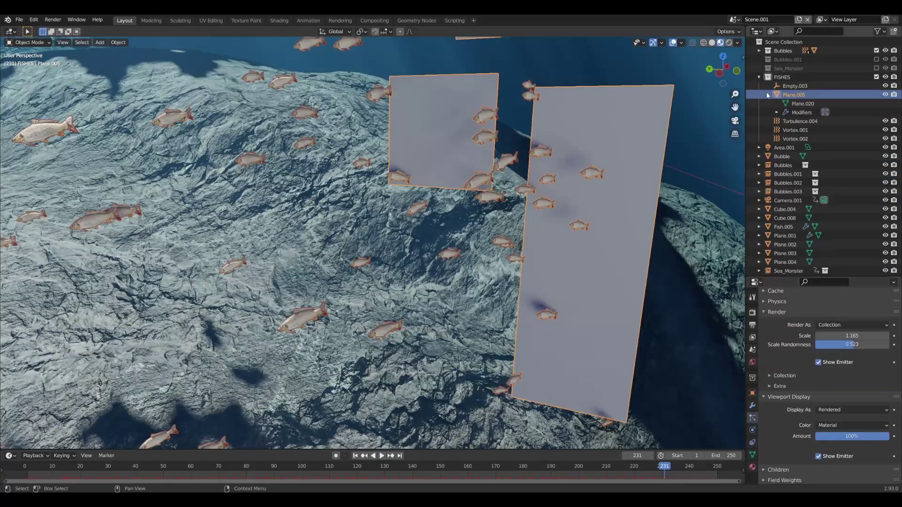
# Instance Fish.005 on the emitter particles, then add a blue Multiply layer in Photoshop and select the Brush.
pyautogui.click(767, 95)
pyautogui.scroll(1, 783, 421)
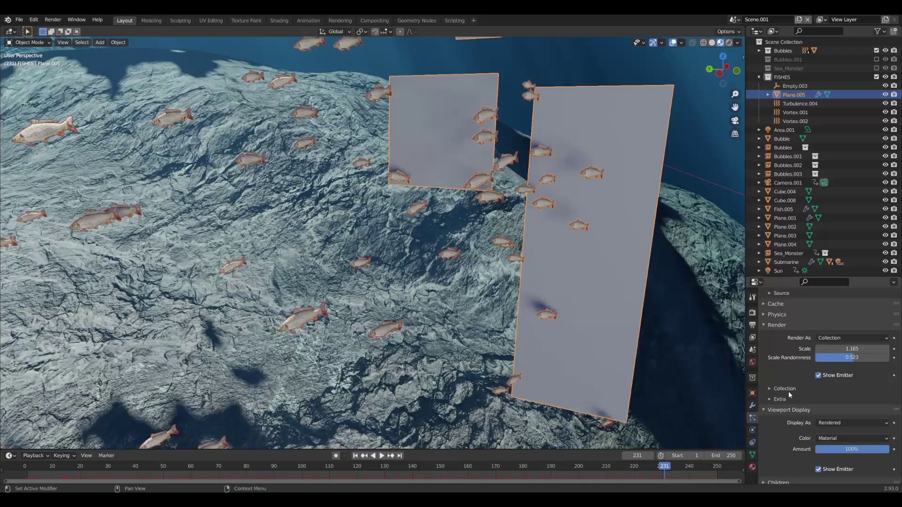
pyautogui.scroll(-3, 802, 216)
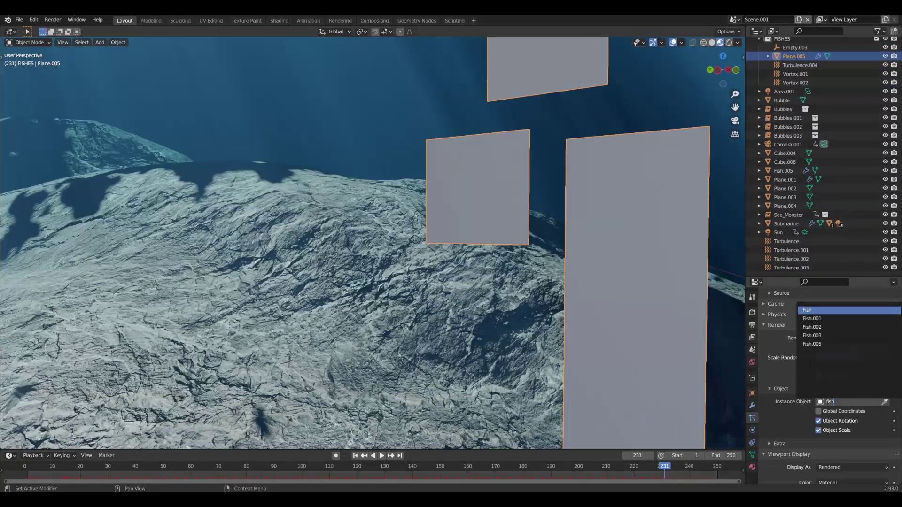
pyautogui.click(838, 345)
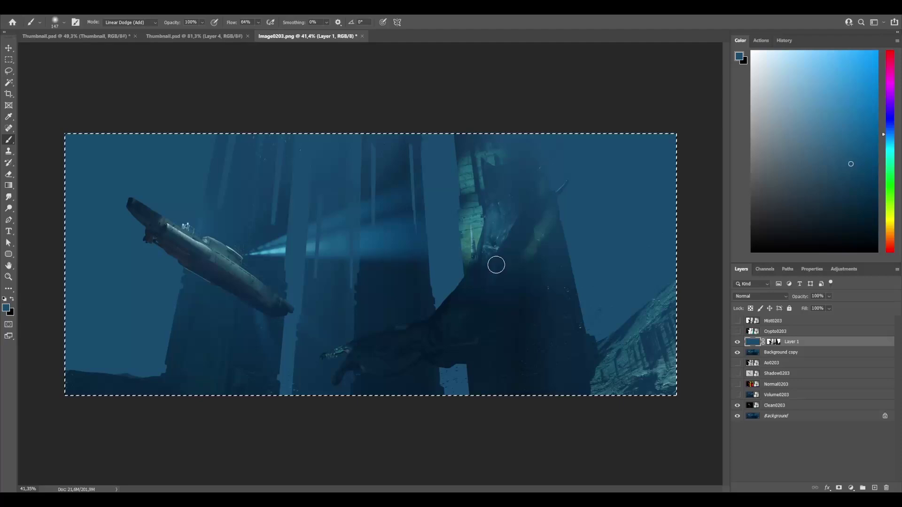
pyautogui.click(780, 343)
pyautogui.press('b')
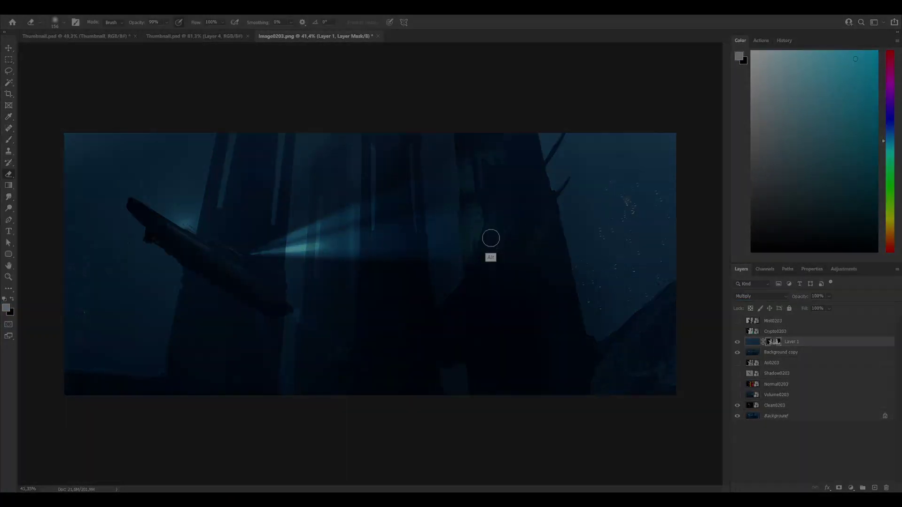